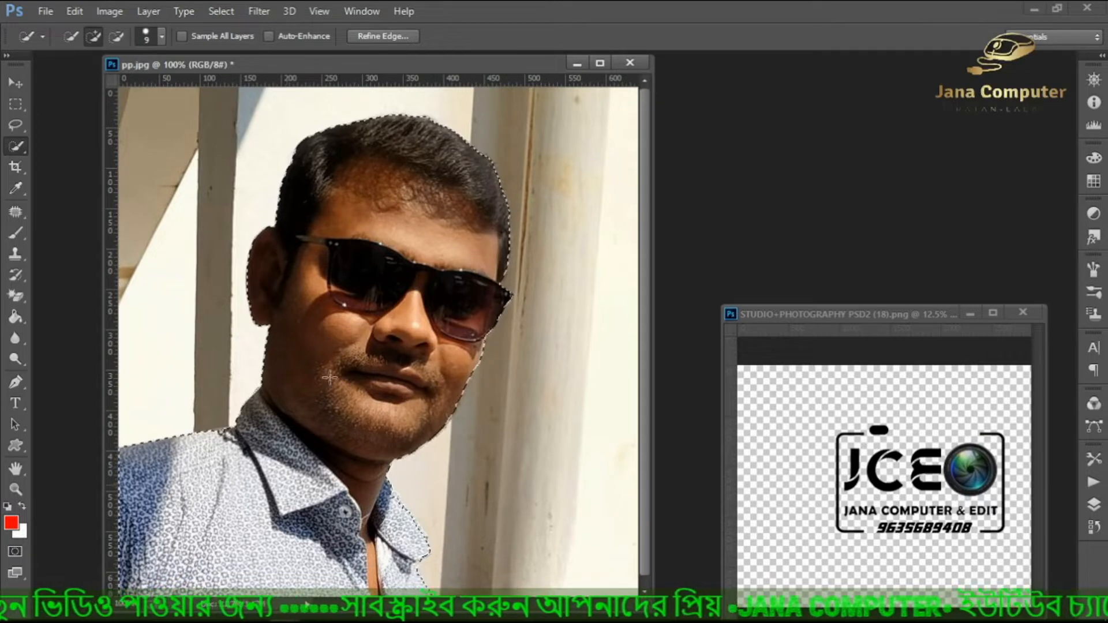
Duplicate the Background layer and turn the man's selection into a layer mask on the copy
left_click(1093, 505)
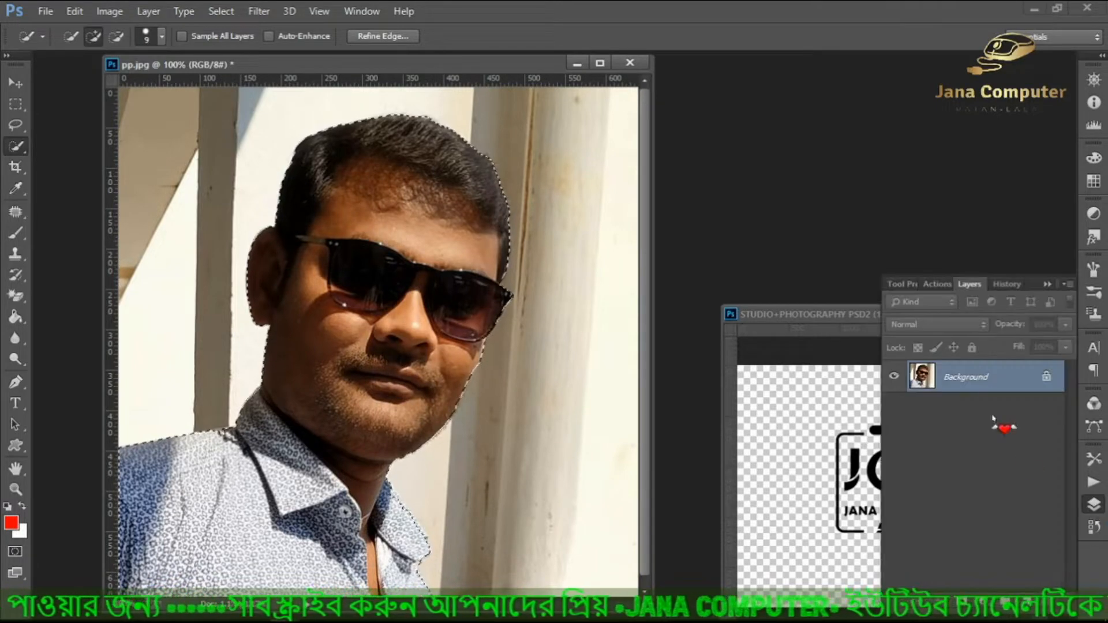
left_click_drag(979, 385, 1030, 608)
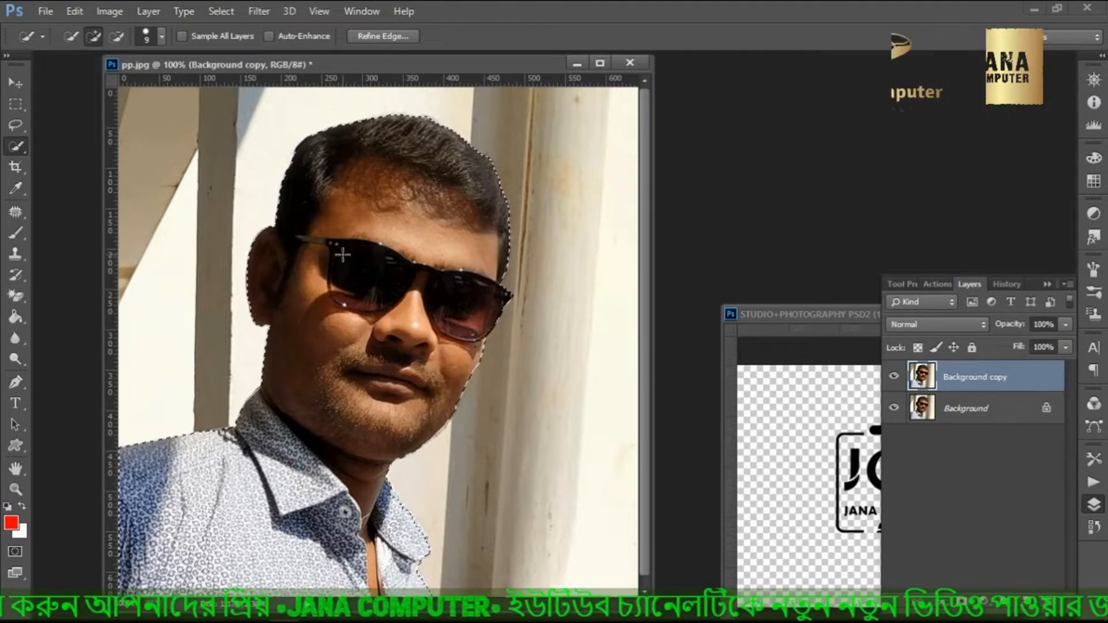
left_click_drag(966, 381, 960, 601)
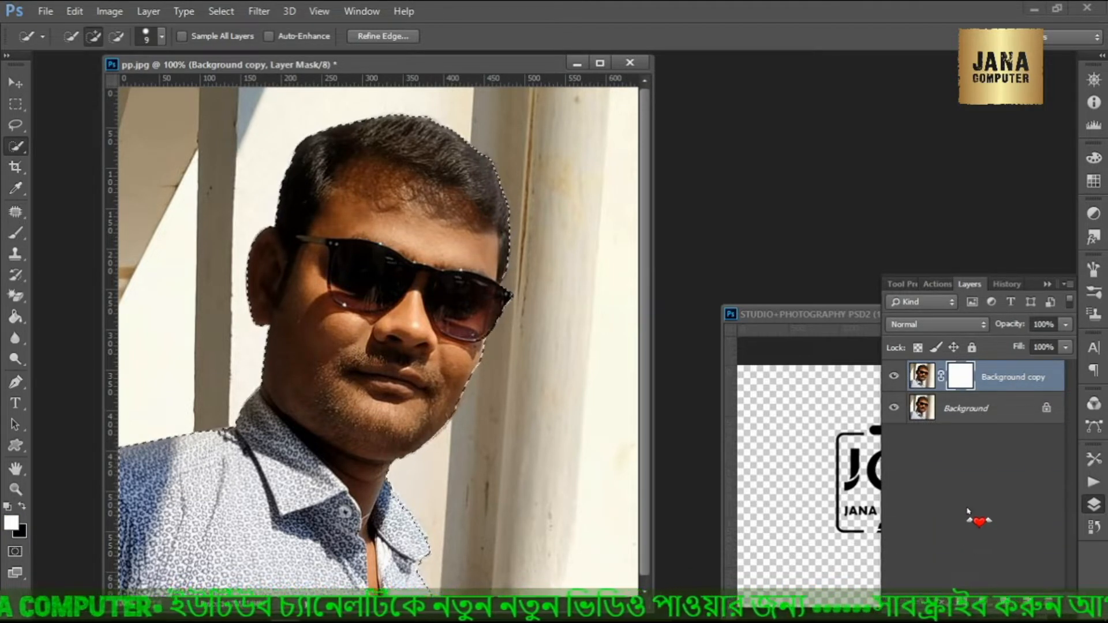
key("ctrl+z")
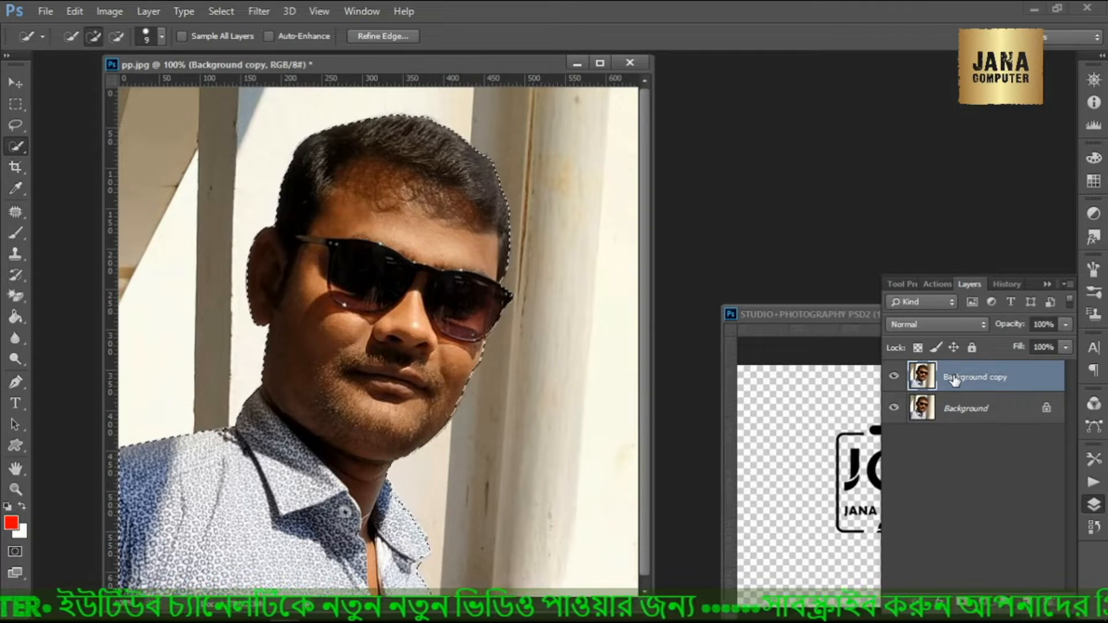
left_click(960, 602)
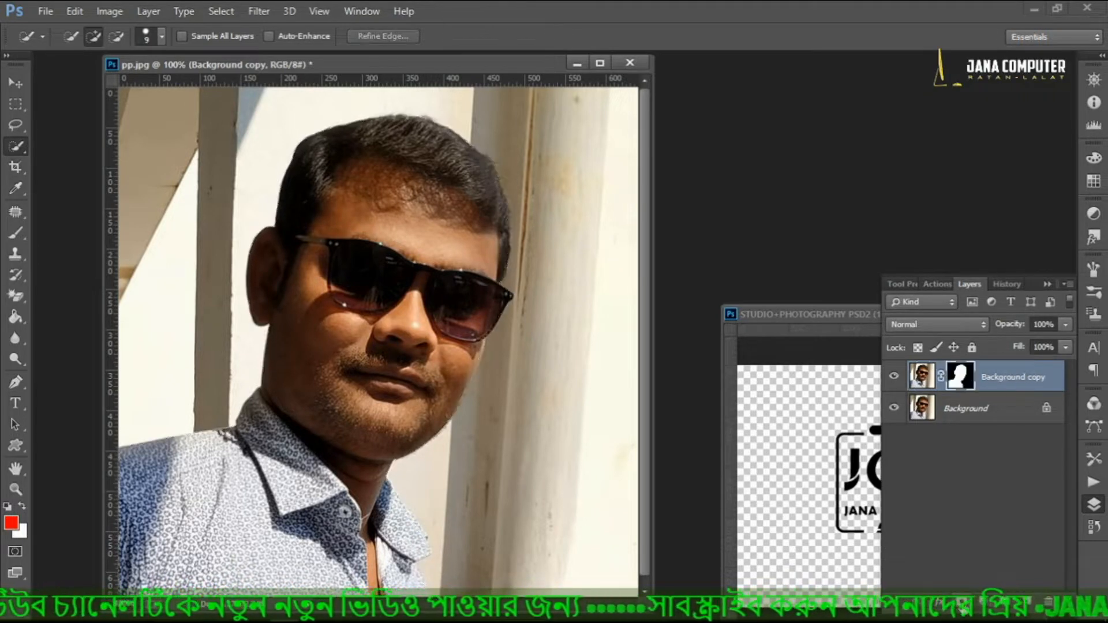
Hide the original Background layer so only the masked copy shows
left_click(898, 410)
left_click(897, 411)
left_click(897, 410)
left_click(897, 411)
left_click(895, 410)
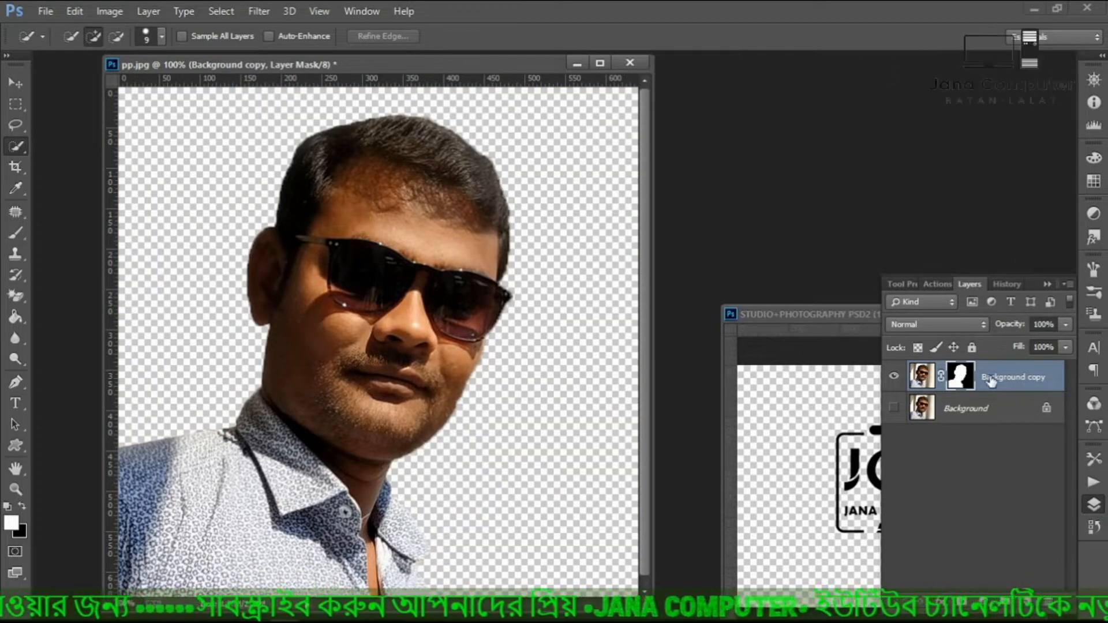
Start refining the edge of the copy's layer mask and set its contrast to 25%
left_click(361, 11)
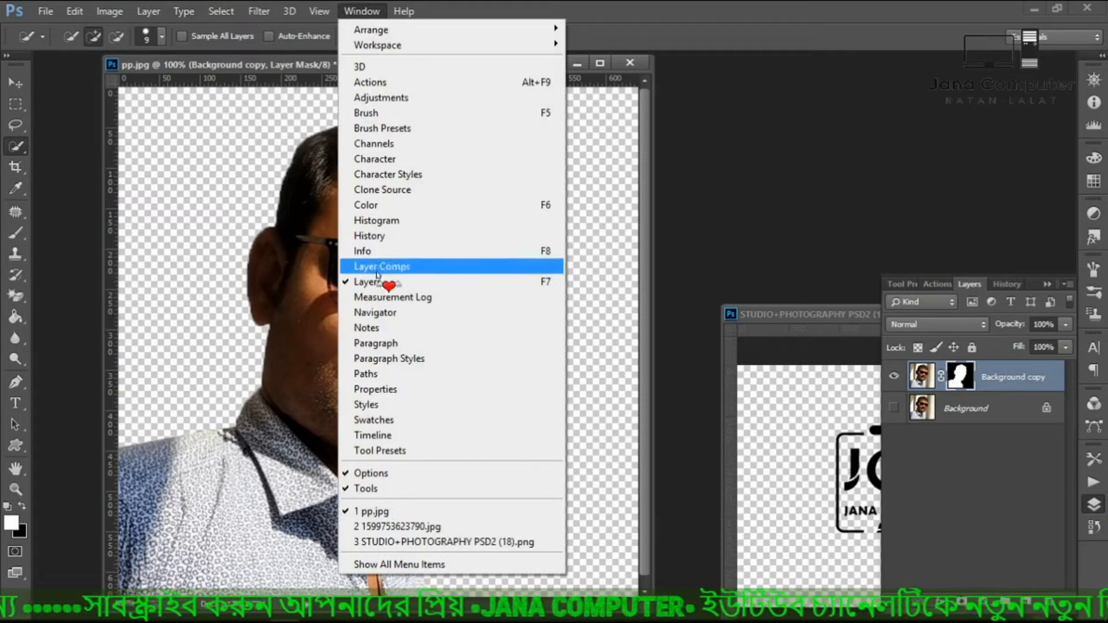
left_click(381, 389)
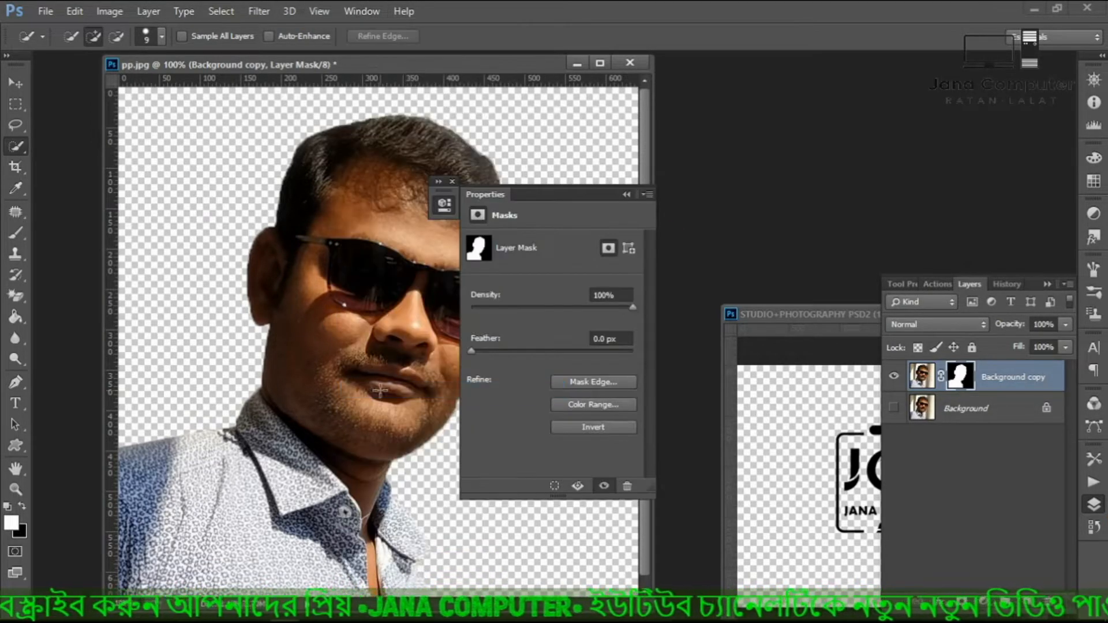
left_click(590, 381)
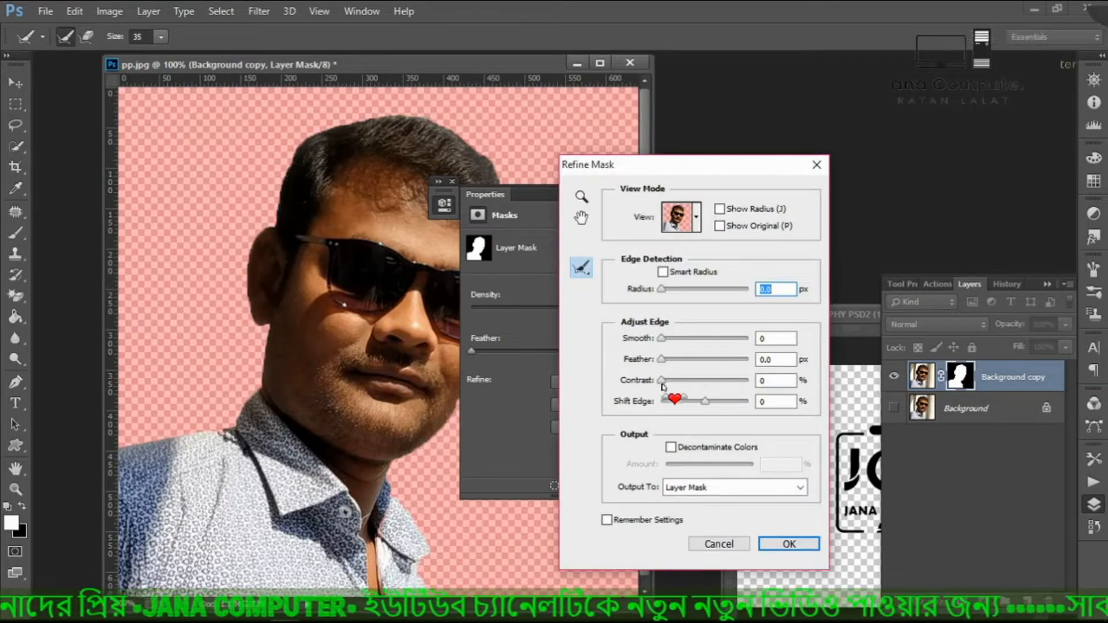
left_click_drag(661, 381, 669, 382)
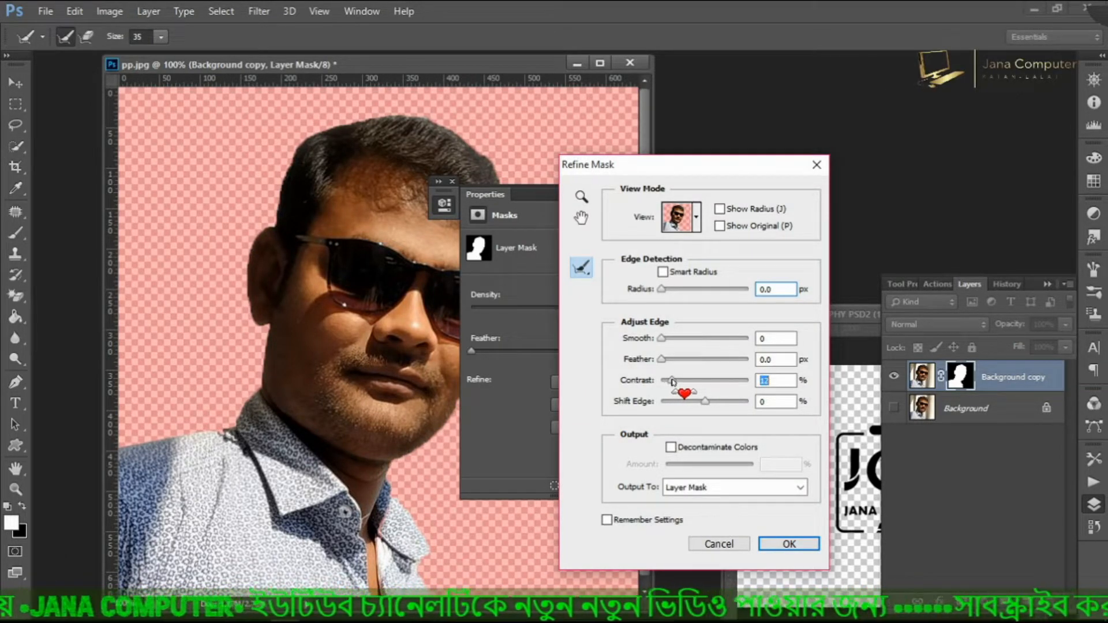
left_click_drag(689, 382, 685, 382)
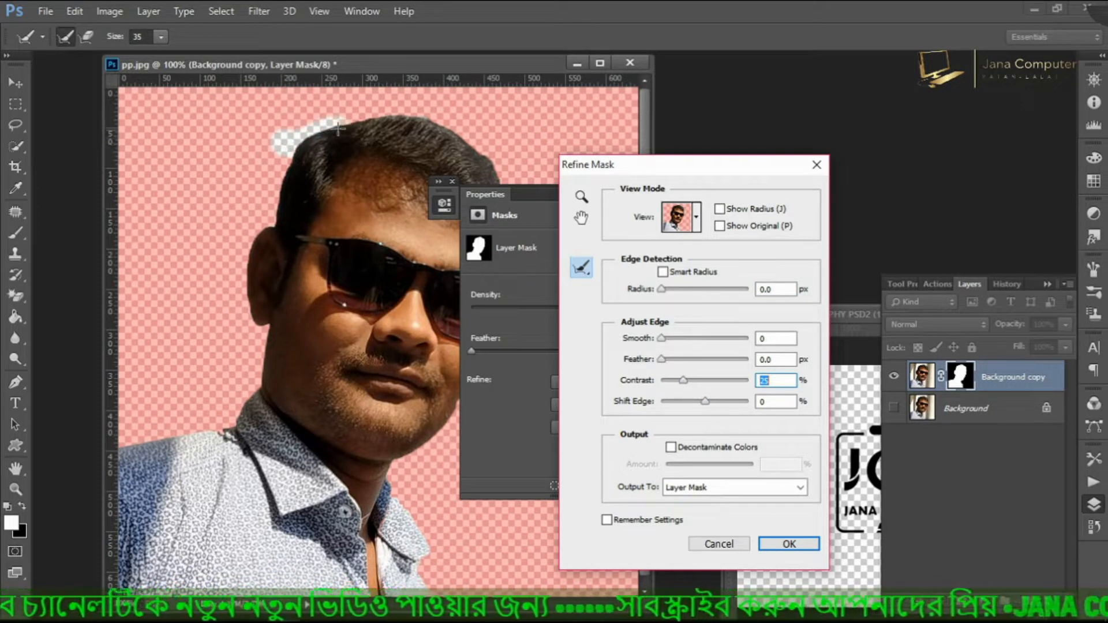
Refine the mask edge around the ear and along the top of the hair with the Refine Radius brush, and apply it
mouse_move(297, 154)
left_mouse_down()
mouse_move(275, 184)
mouse_move(269, 229)
mouse_move(247, 237)
mouse_move(243, 314)
left_mouse_up()
mouse_move(239, 247)
left_mouse_down()
mouse_move(301, 147)
mouse_move(356, 118)
mouse_move(433, 111)
left_mouse_up()
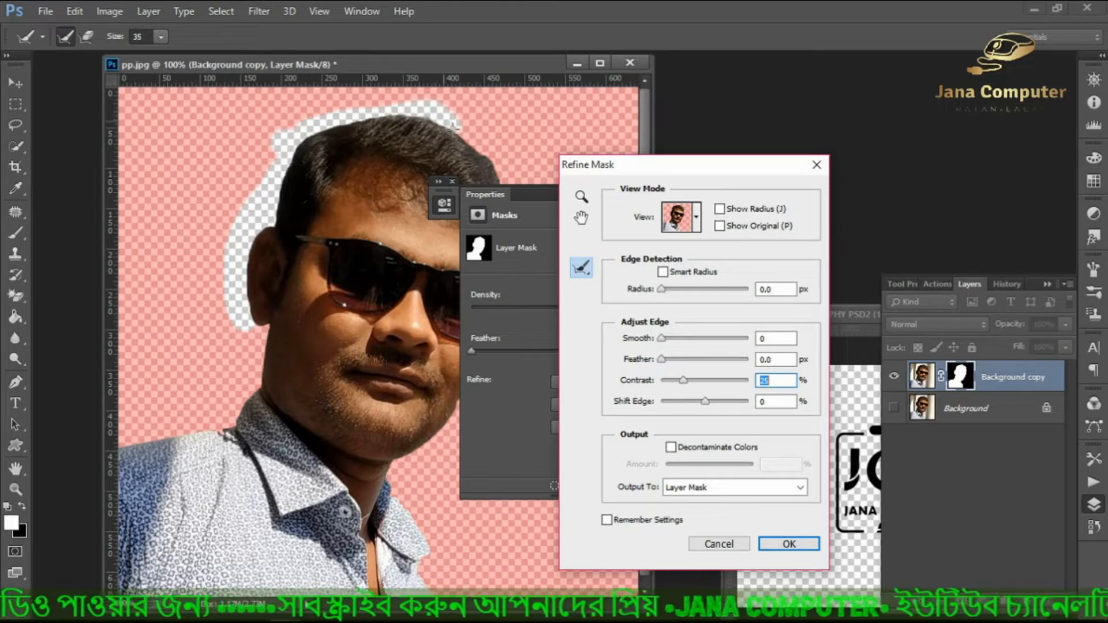
left_click_drag(479, 142, 494, 169)
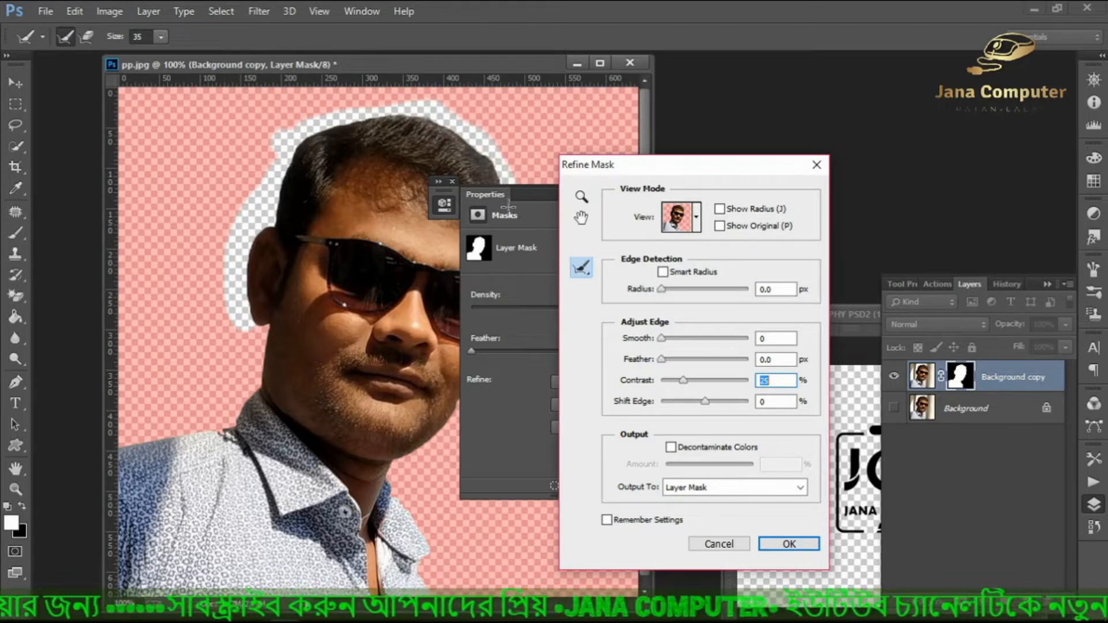
left_click(780, 543)
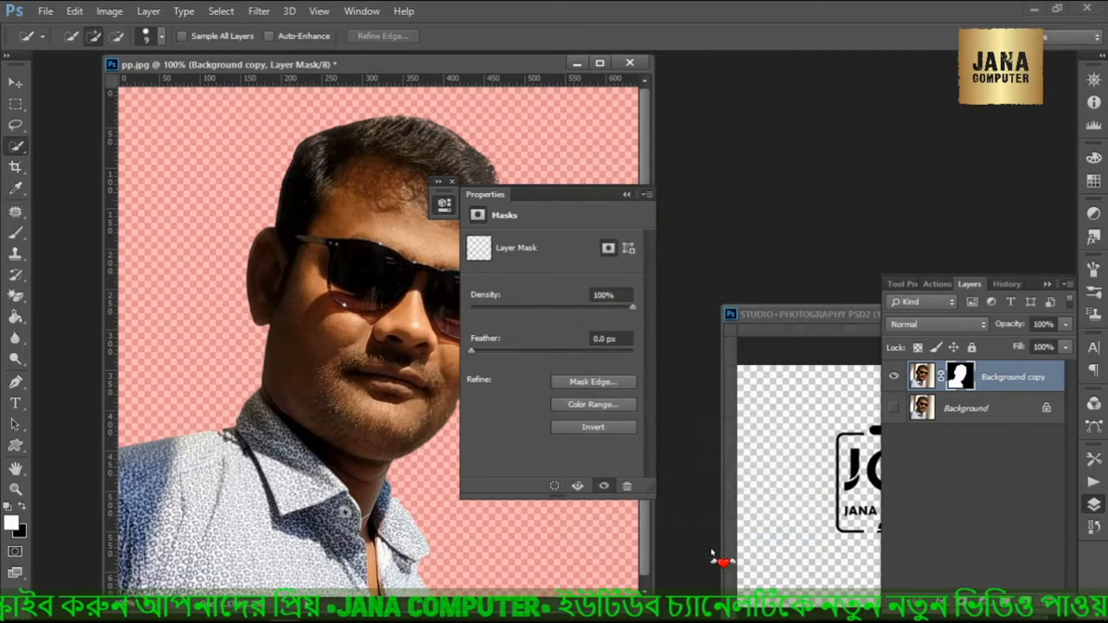
Refine the mask edge down the side of the hair beside the sunglasses' outer corner, and apply it
left_click_drag(553, 196, 675, 201)
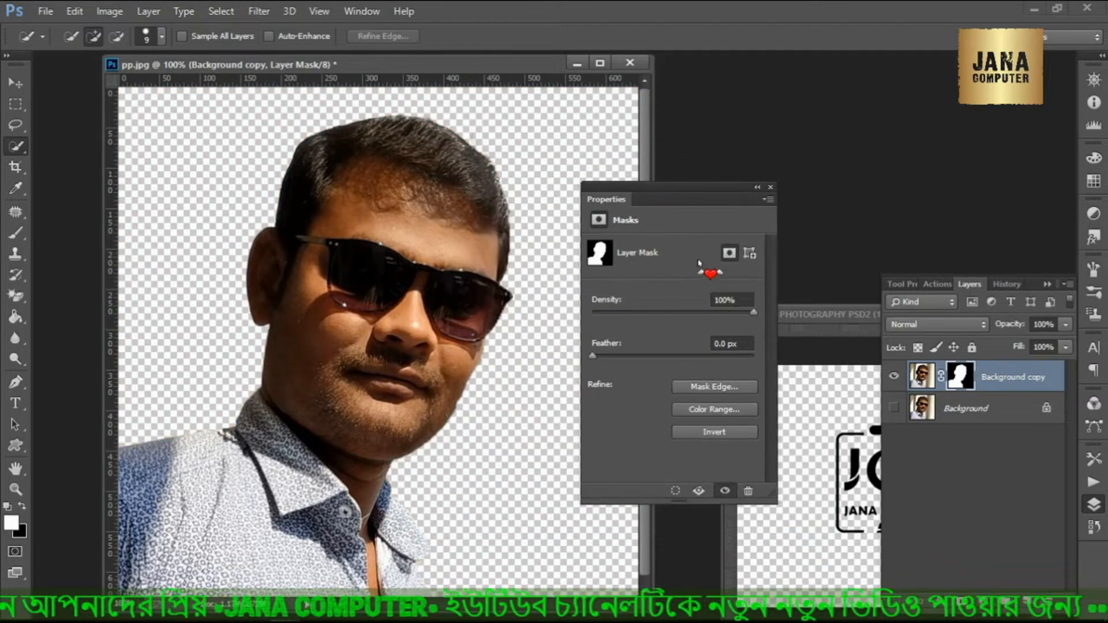
left_click(712, 386)
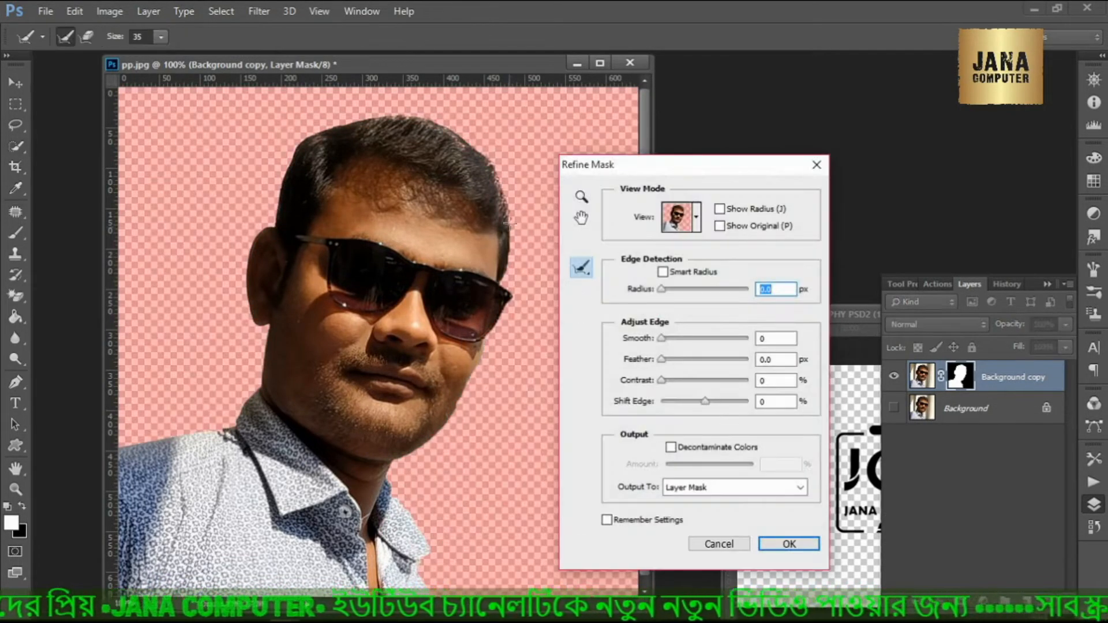
left_click_drag(509, 203, 511, 282)
left_click(786, 544)
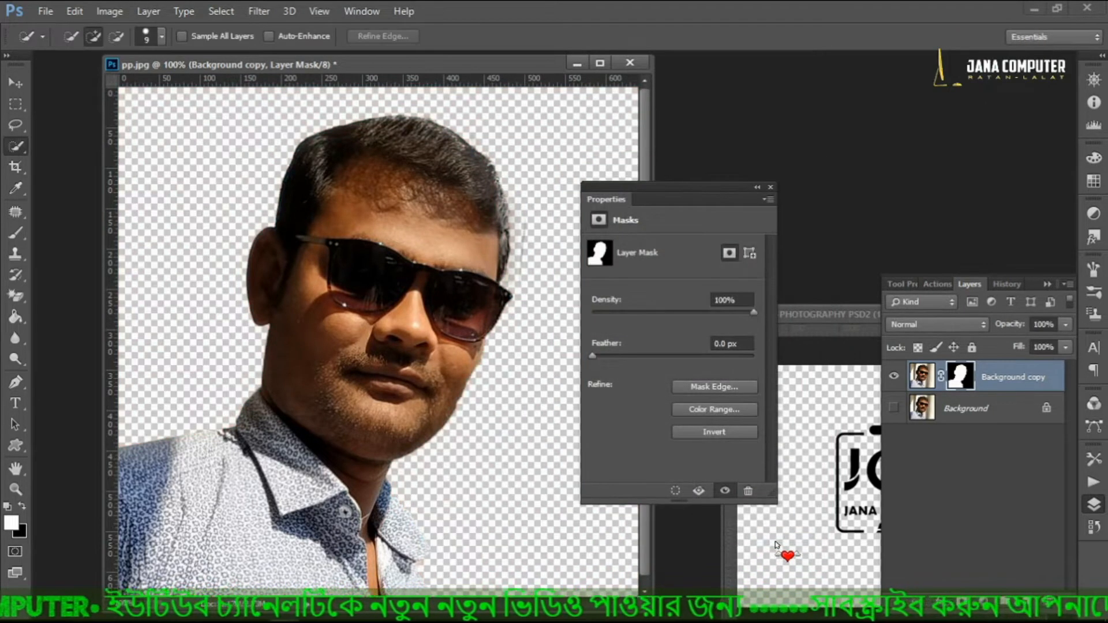
Raise the contrast of the layer mask's edge to sharpen the cutout, and apply the refinement
left_click(684, 409)
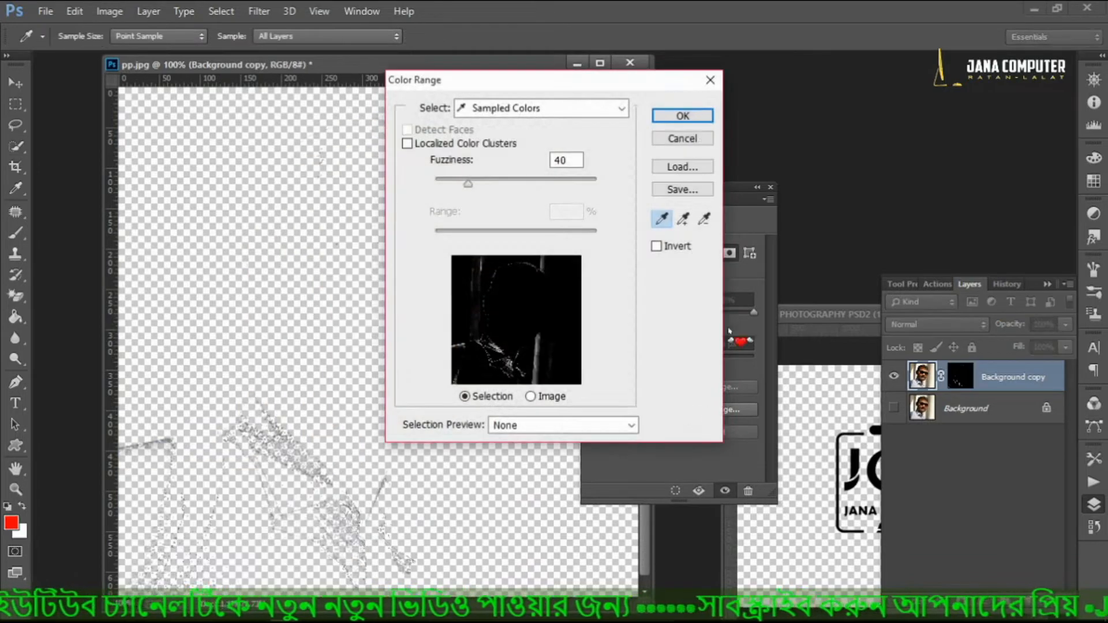
left_click(672, 116)
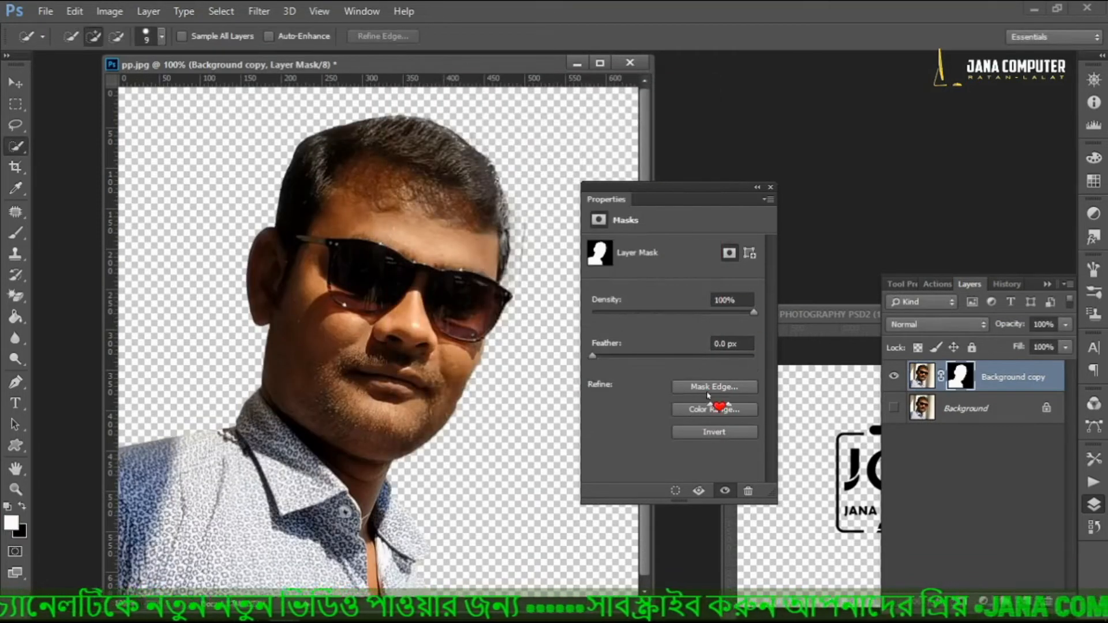
left_click(714, 387)
left_click_drag(662, 380, 713, 382)
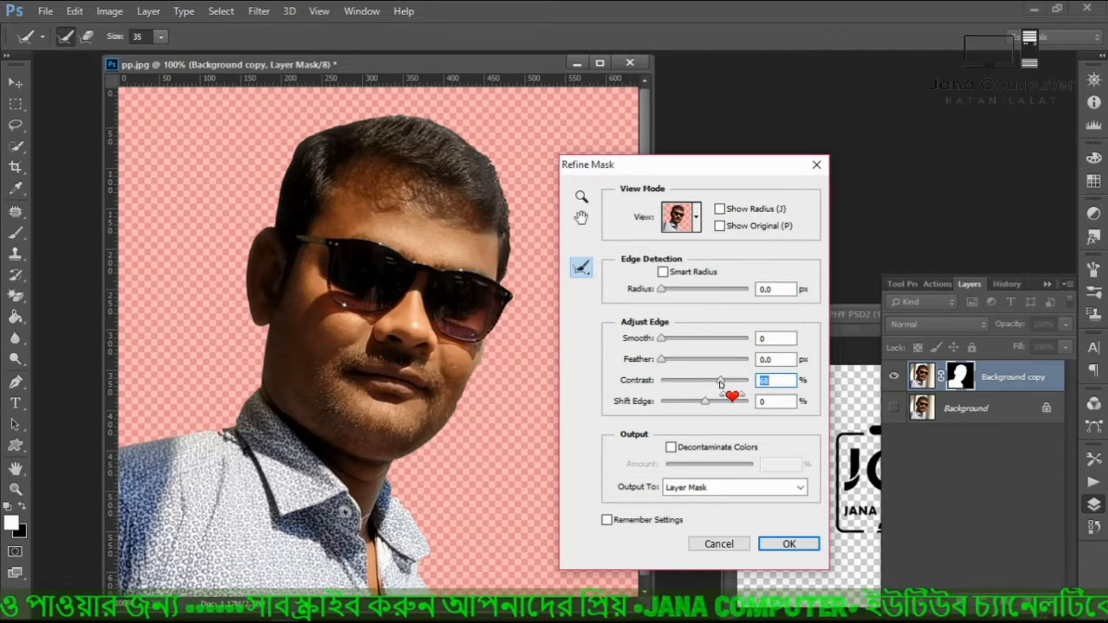
left_click(789, 544)
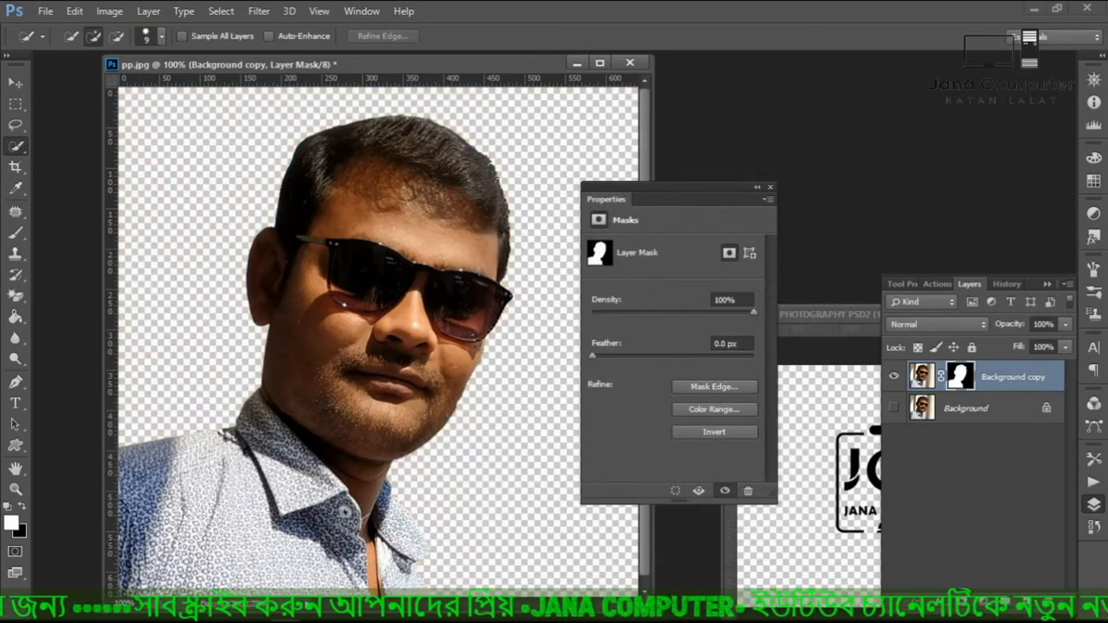
left_click(771, 188)
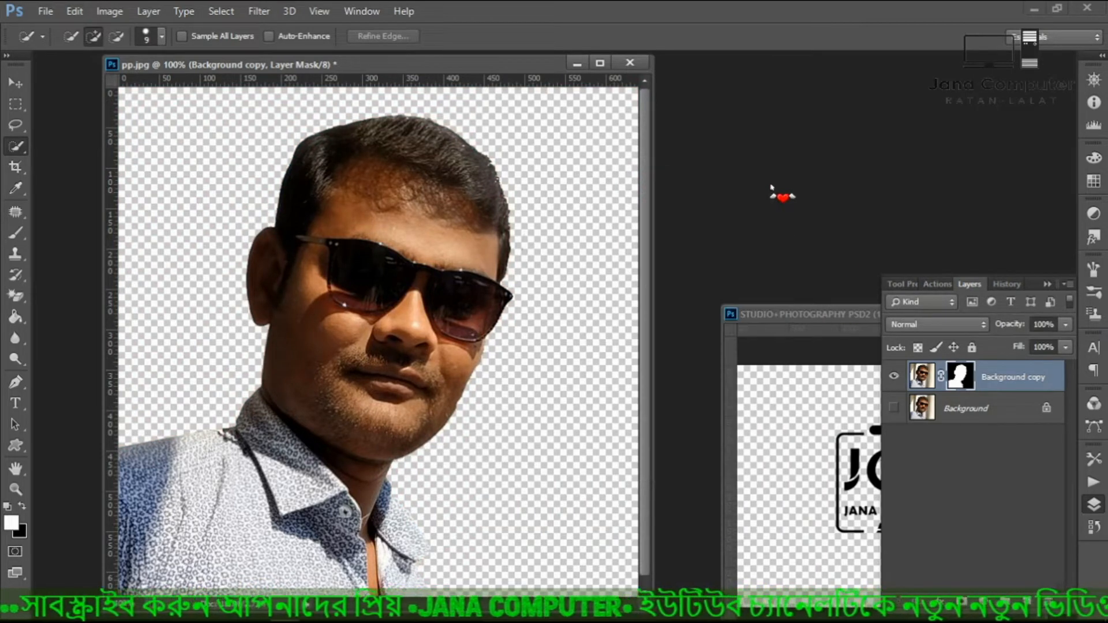
Open 1599753623790.jpg from the DSLR folder and move its window clear of the portrait document
double_click(729, 153)
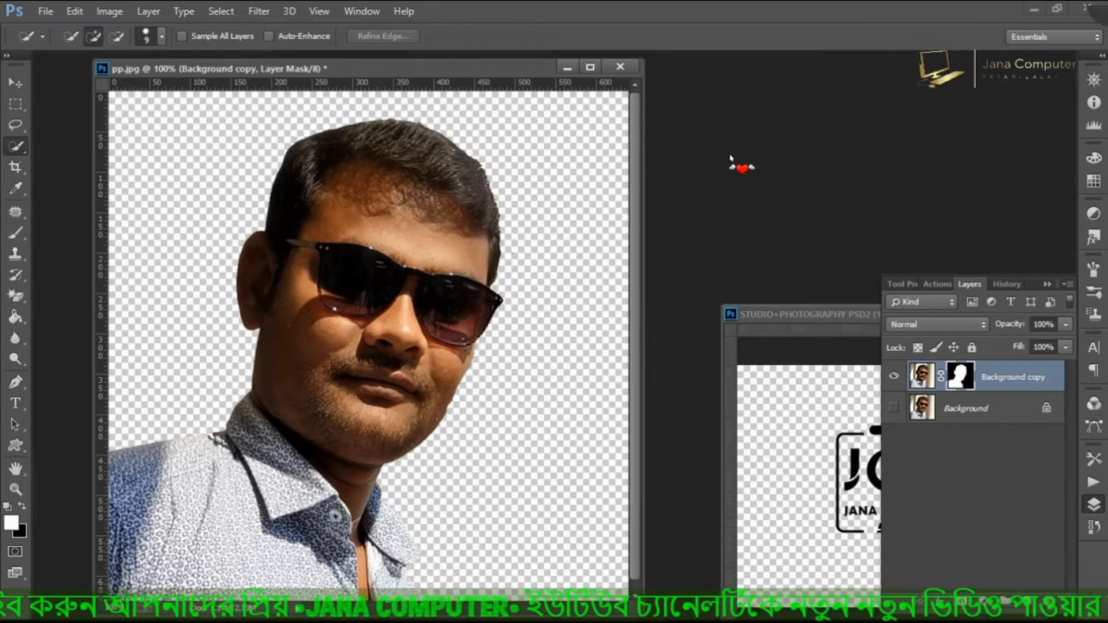
double_click(458, 197)
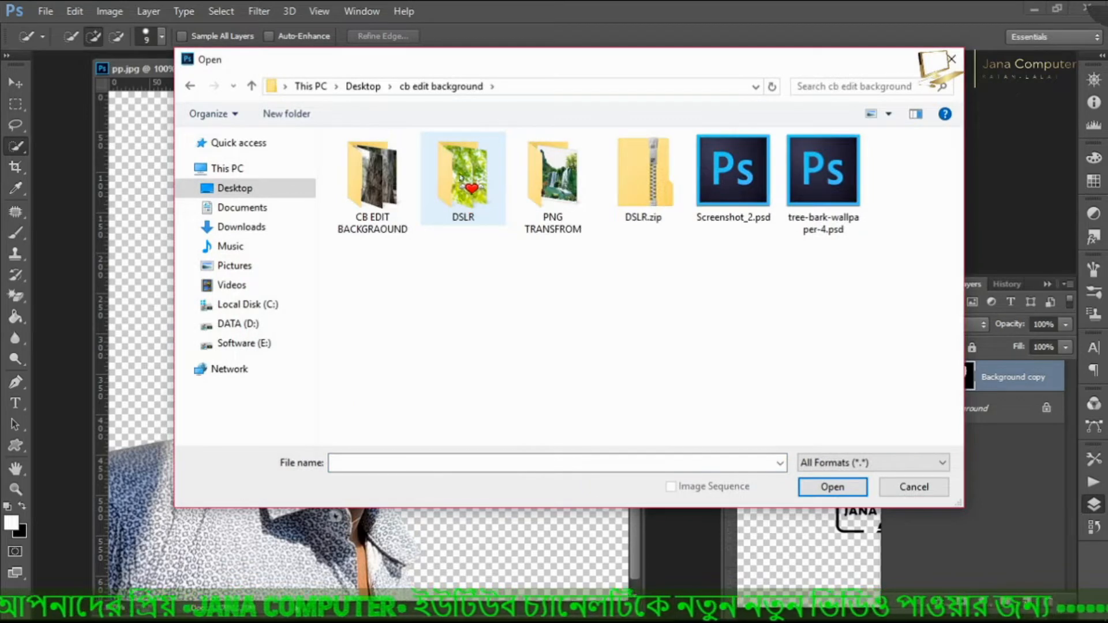
double_click(462, 178)
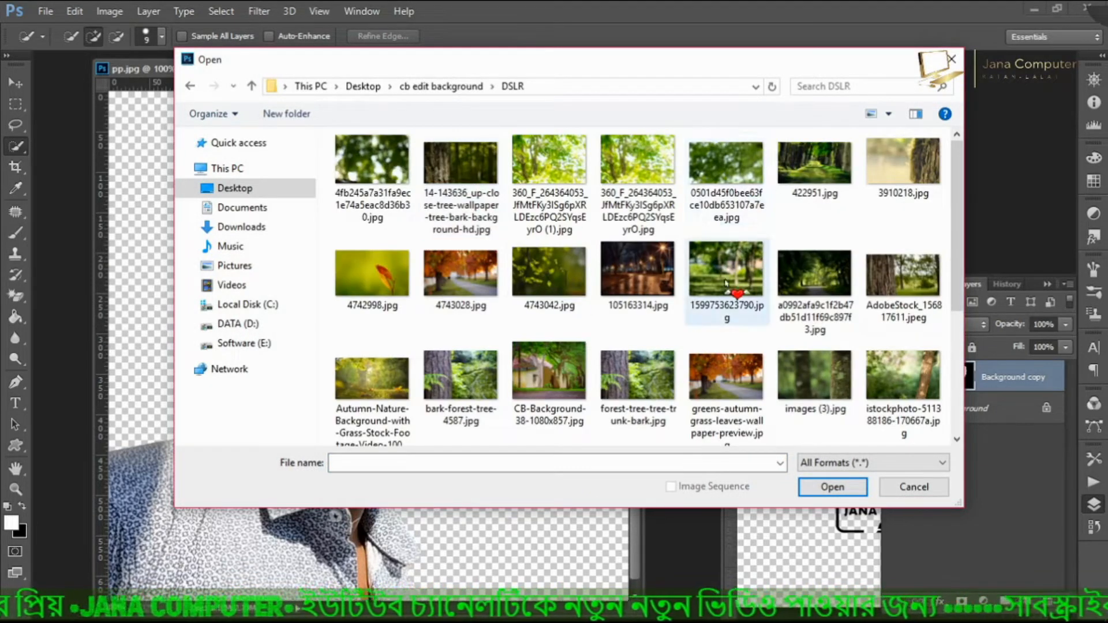
double_click(749, 282)
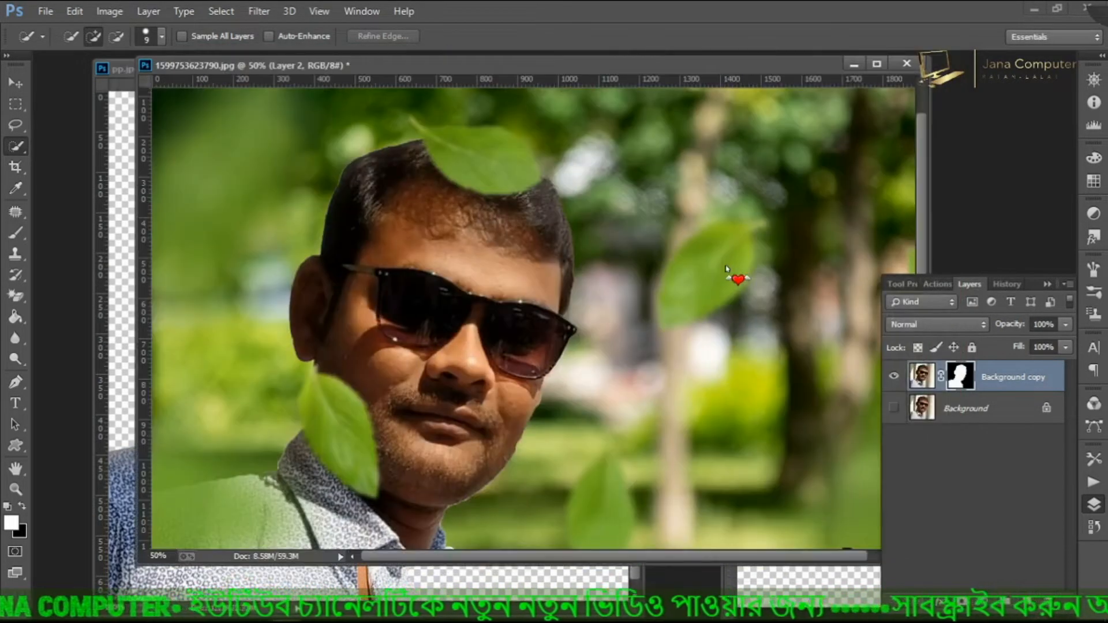
left_click_drag(519, 68, 385, 201)
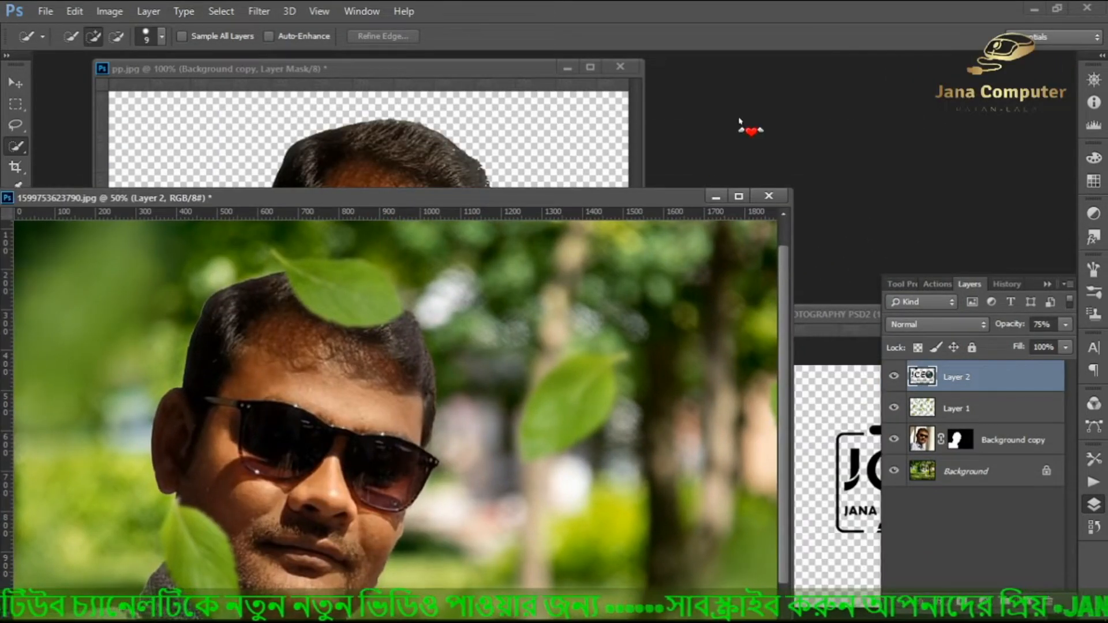
key("ctrl+o")
left_click(736, 179)
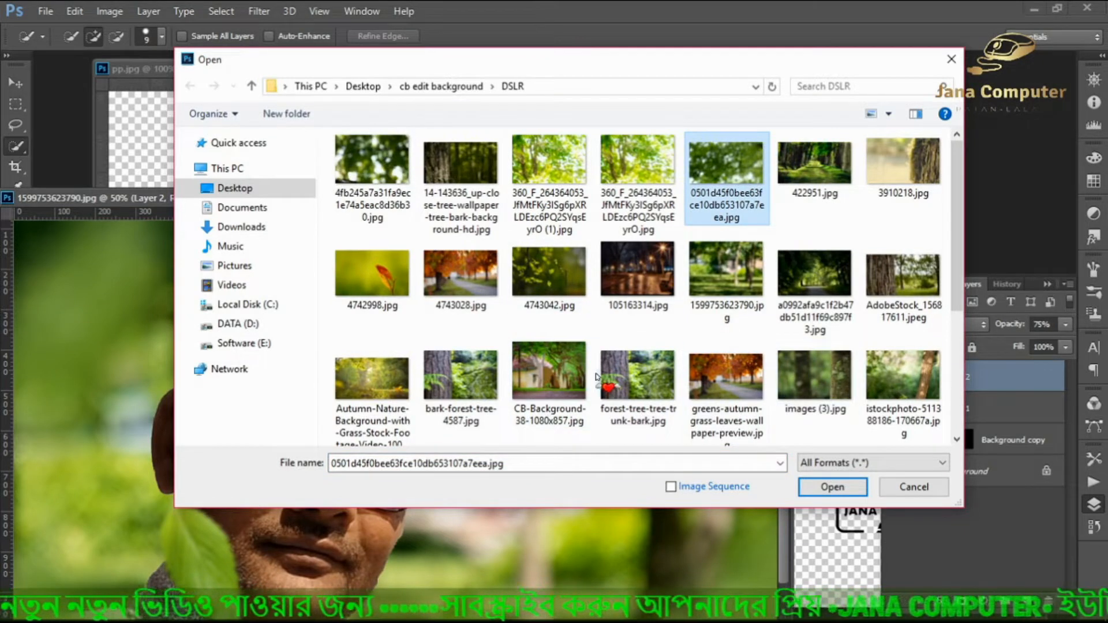
left_click(646, 381)
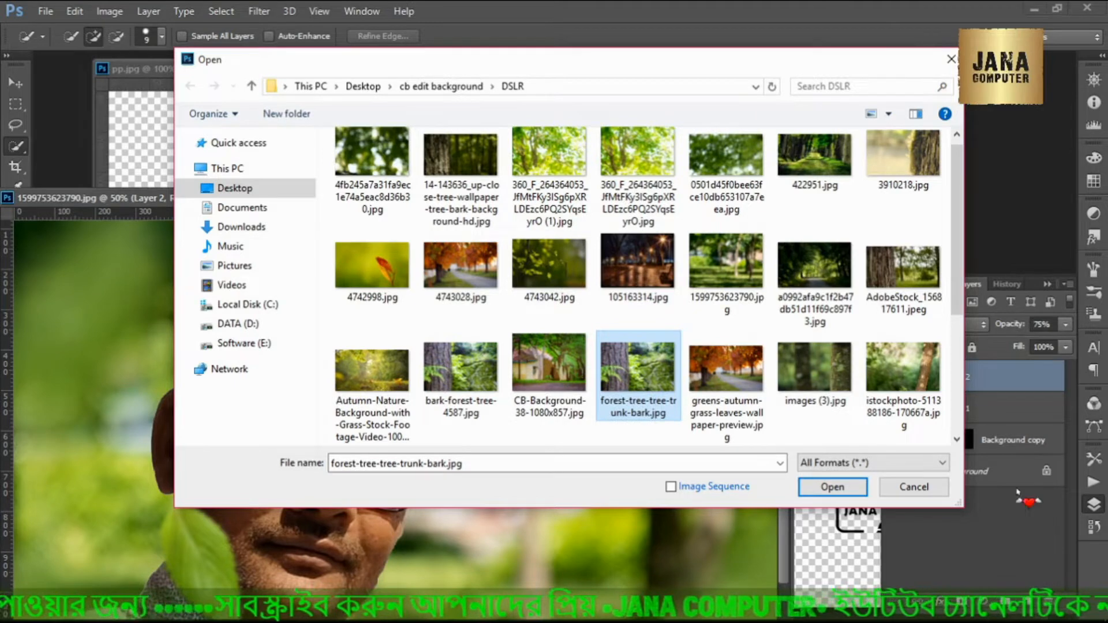
left_click(916, 488)
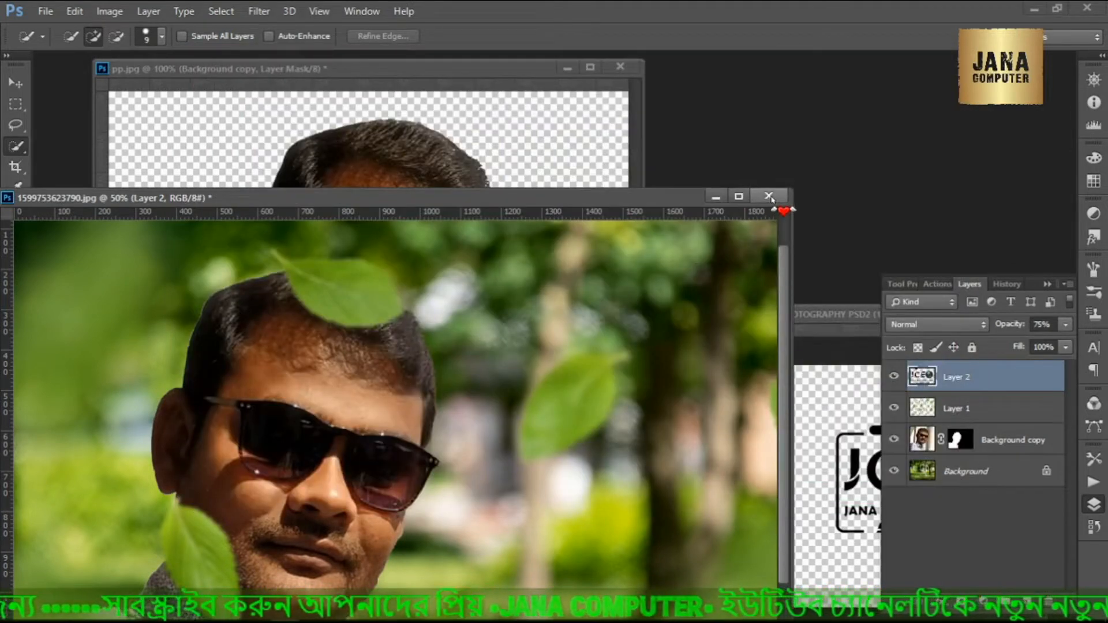
Close the edited 1599753623790.jpg without saving and reopen the original park image from the DSLR folder
left_click(769, 197)
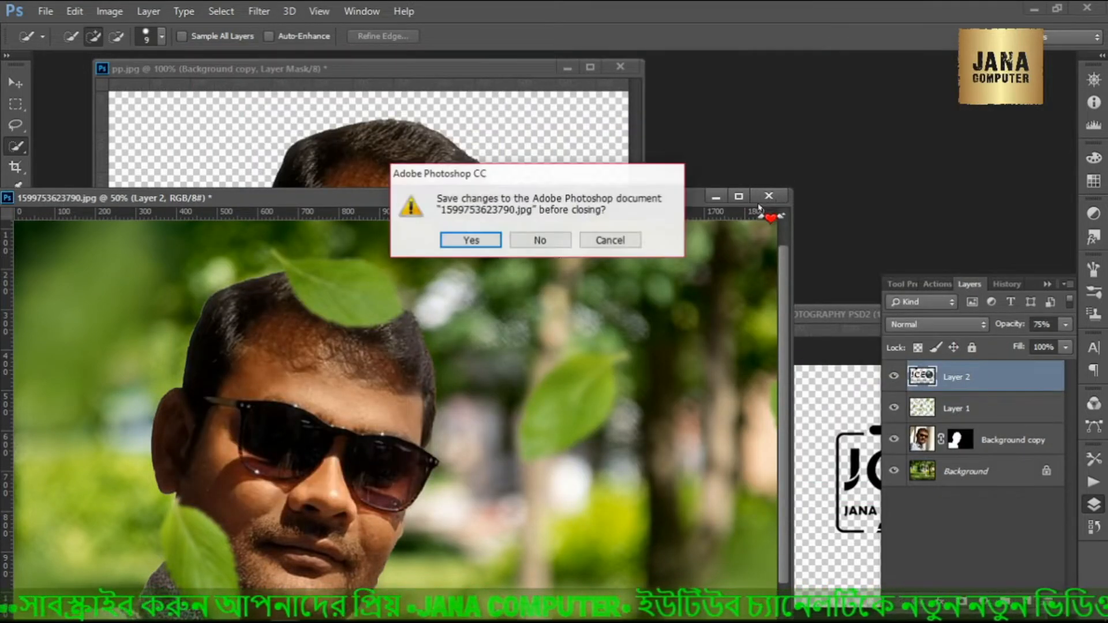
left_click(536, 240)
key("ctrl+o")
left_click(725, 277)
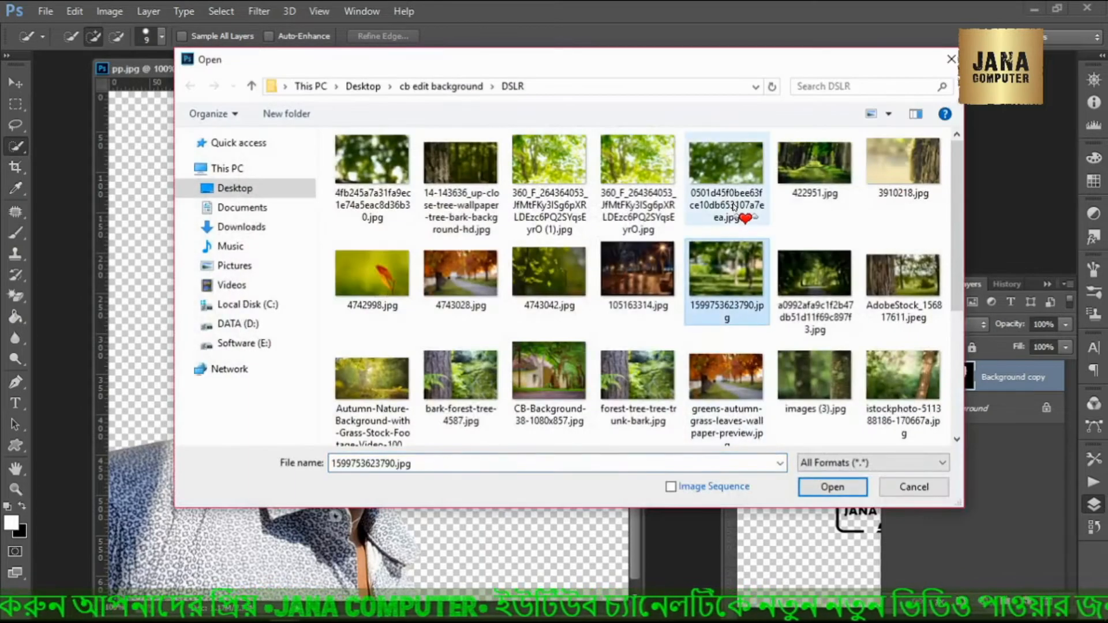
double_click(721, 273)
left_click_drag(375, 102, 608, 127)
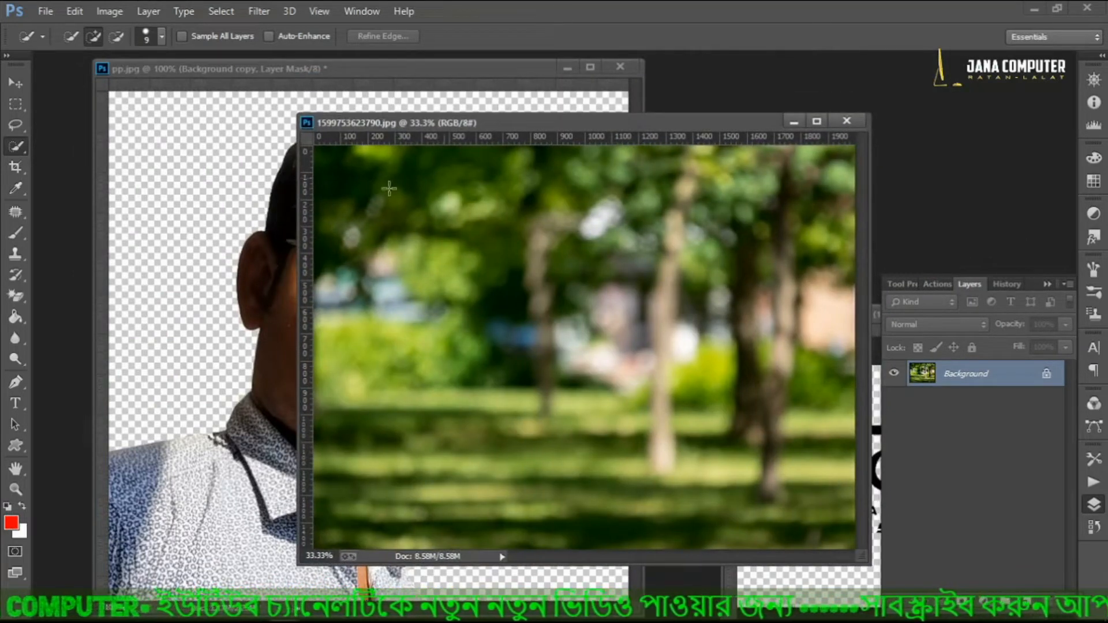
Copy the masked portrait layer from pp.jpg into the park background image, in its lower left area
left_click(16, 82)
left_click(192, 201)
left_click_drag(355, 216, 451, 448)
Scale the portrait layer proportionally to 198.44% in the park image and apply the transform
key("ctrl+t")
left_click_drag(549, 322, 673, 235)
key("Return")
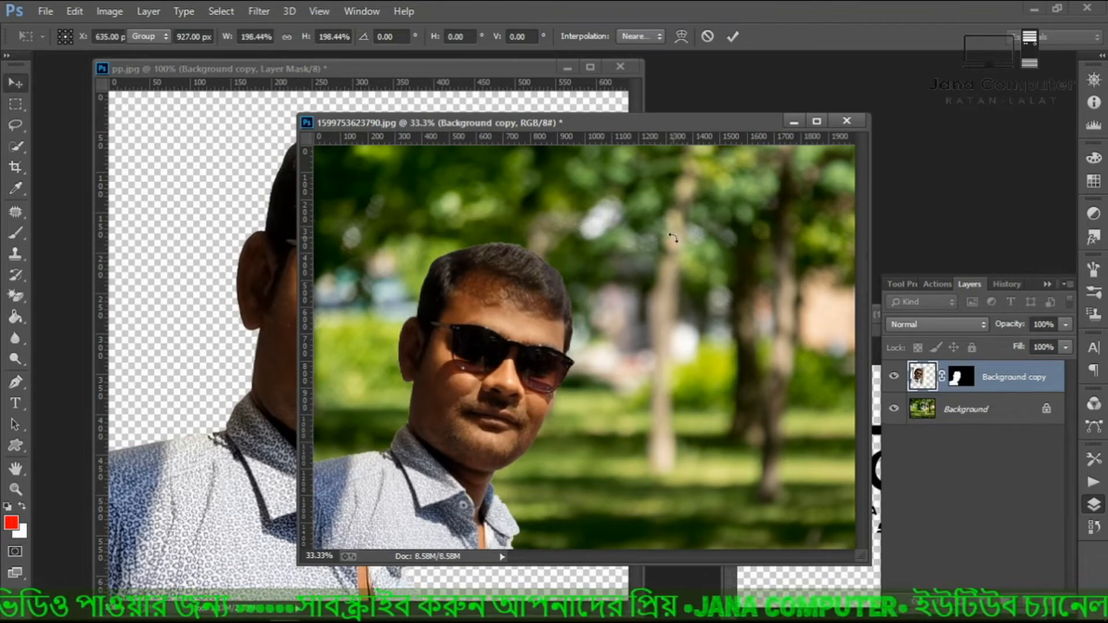
key("shift+Up")
key("shift+Up")
key("shift+Up")
key("shift+Up")
key("shift+Up")
key("shift+Up")
key("shift+Up")
key("shift+Up")
key("shift+Up")
key("shift+Up")
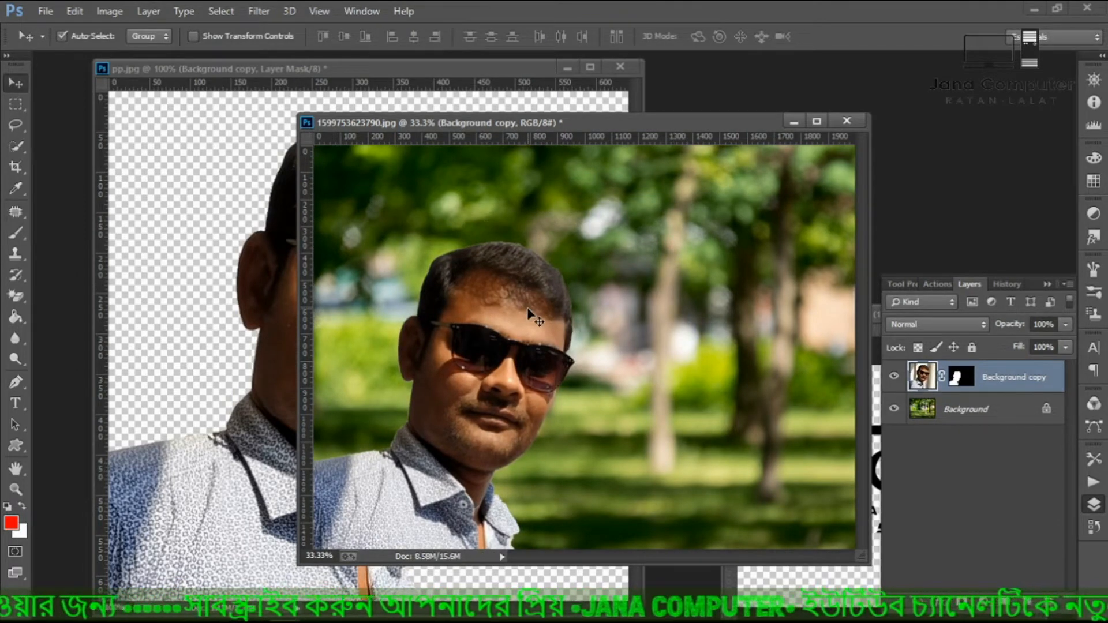
Nudge the portrait into place in the park image and draw a Camera Raw radial filter around the man's face
left_click_drag(525, 325, 519, 335)
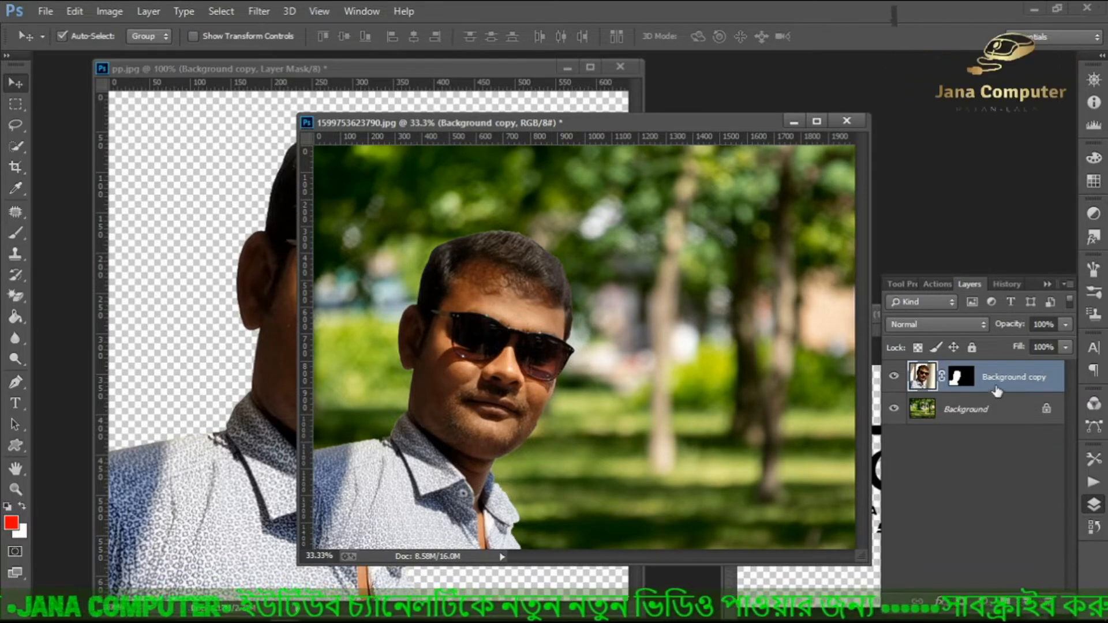
left_click(259, 11)
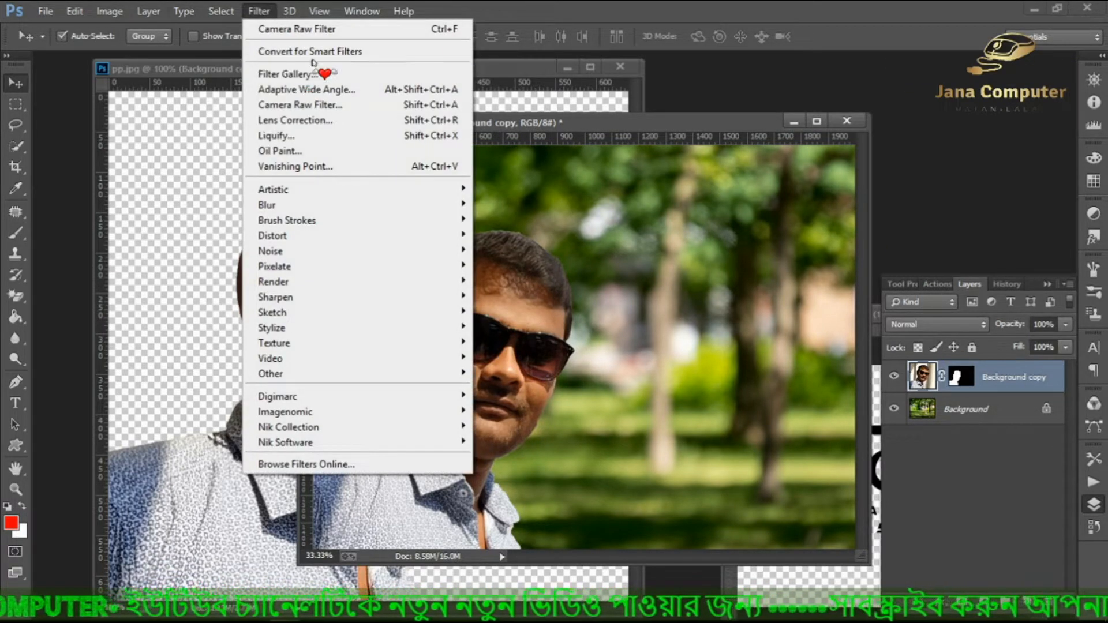
left_click(306, 105)
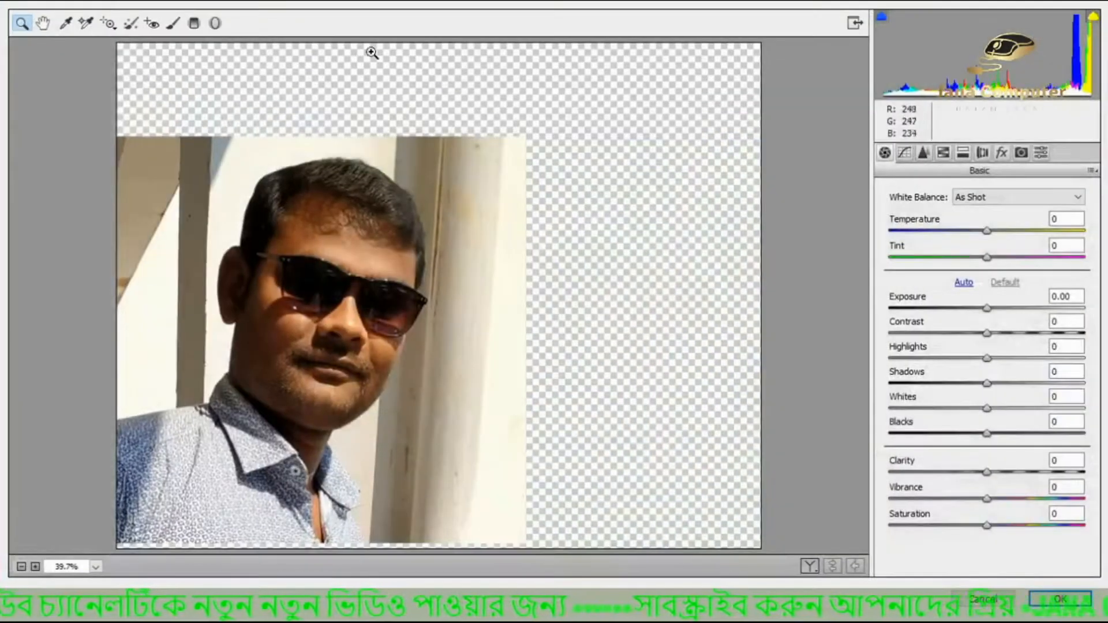
left_click(216, 23)
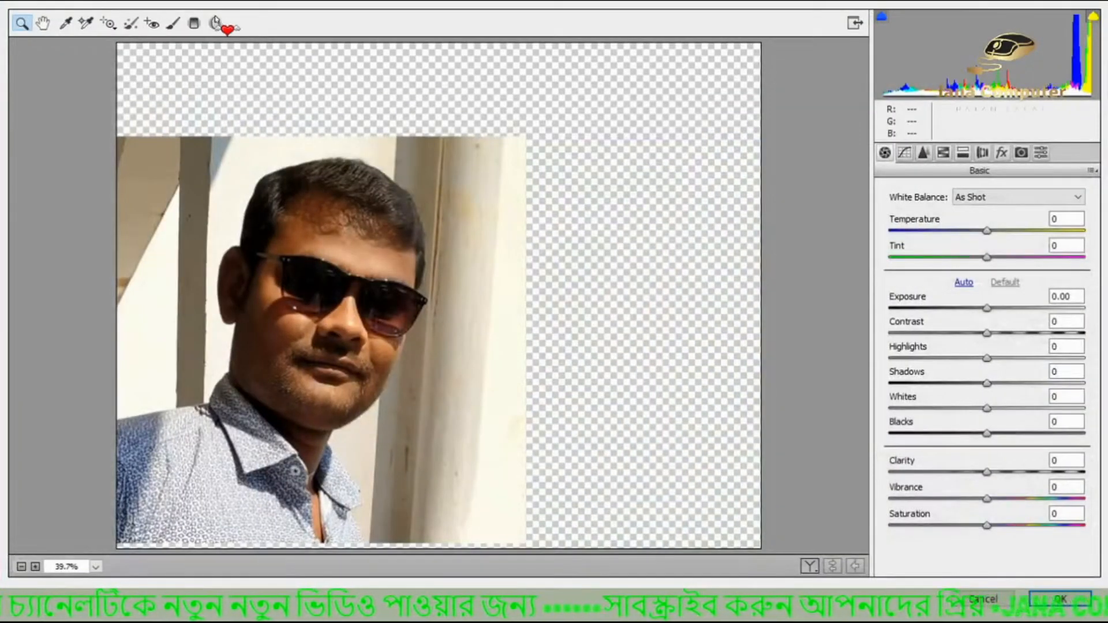
left_click_drag(296, 228, 368, 328)
left_click_drag(368, 225, 425, 298)
Set the radial filter's exposure to -1.85, contrast to +66, highlights to -30 and shadows to +65, and apply the Camera Raw edit
left_click_drag(938, 273, 944, 276)
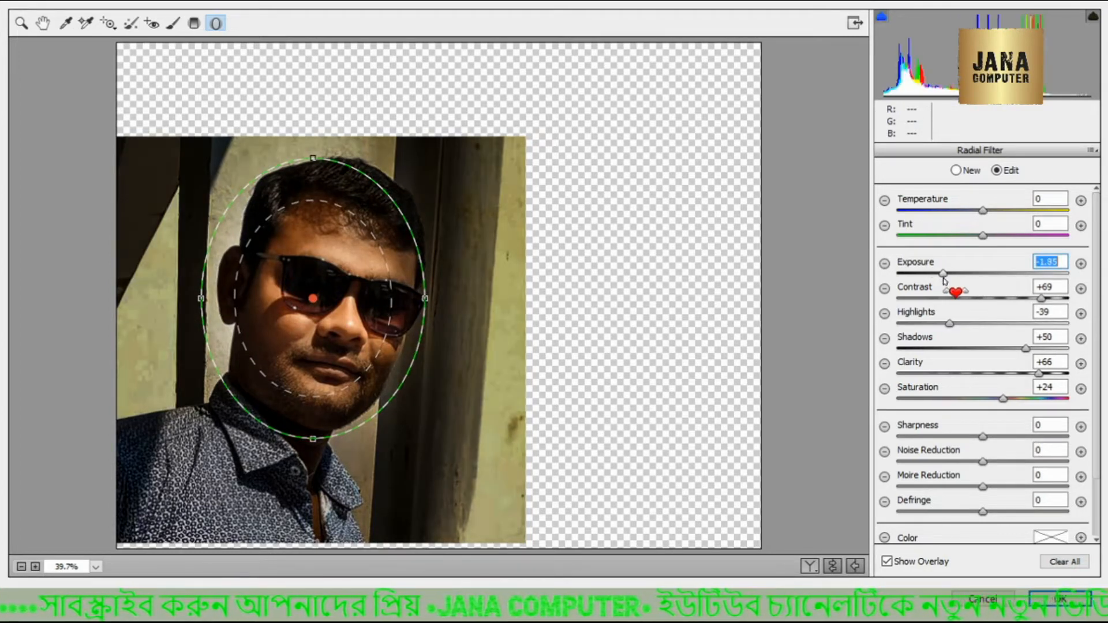
mouse_move(1042, 298)
left_mouse_down()
mouse_move(1052, 302)
mouse_move(1038, 299)
left_mouse_up()
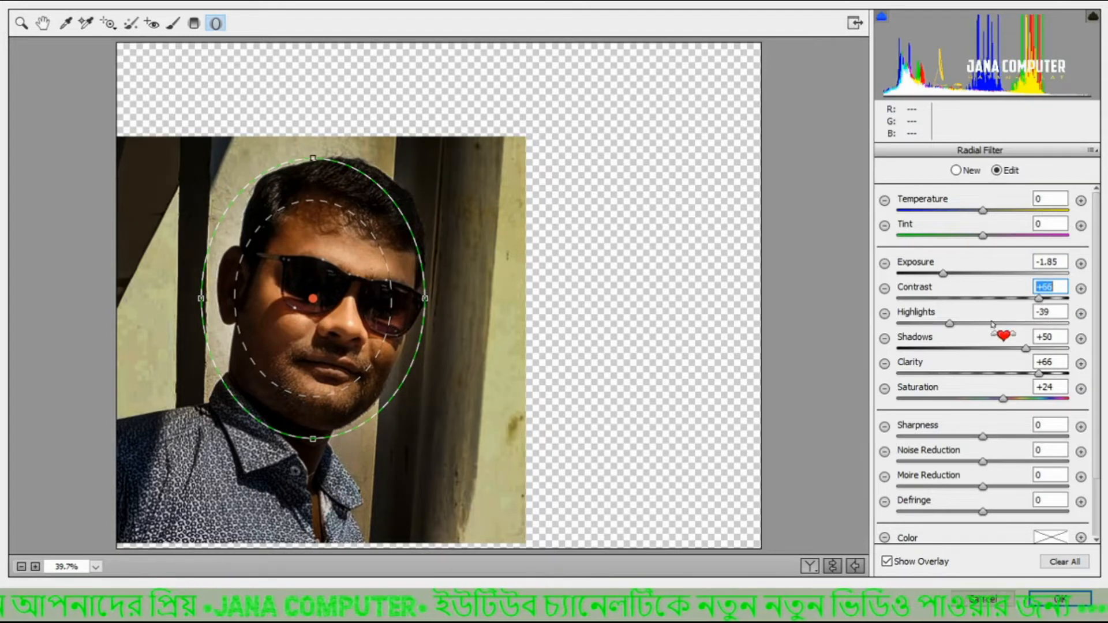
mouse_move(949, 323)
left_mouse_down()
mouse_move(968, 323)
mouse_move(958, 324)
left_mouse_up()
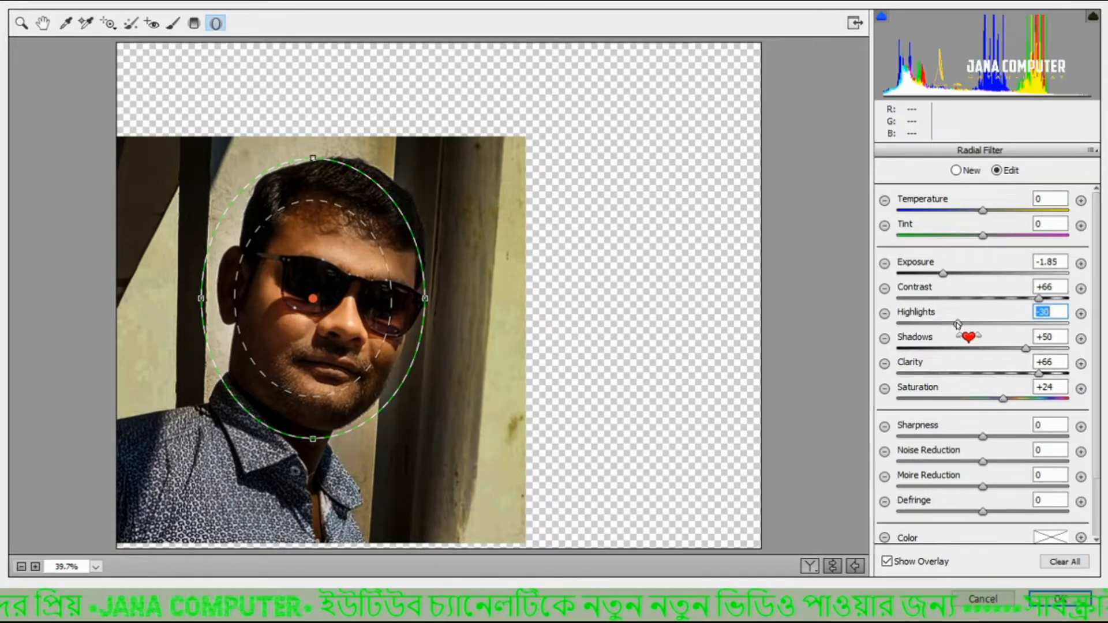
mouse_move(1025, 353)
left_mouse_down()
mouse_move(1013, 353)
mouse_move(1038, 354)
left_mouse_up()
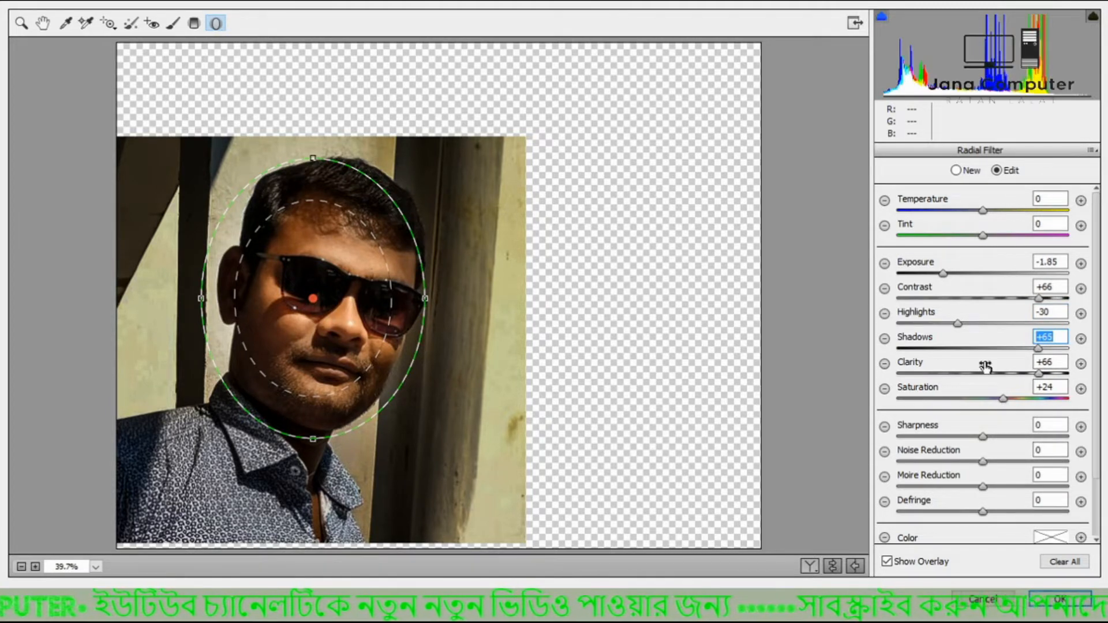
left_click(1060, 601)
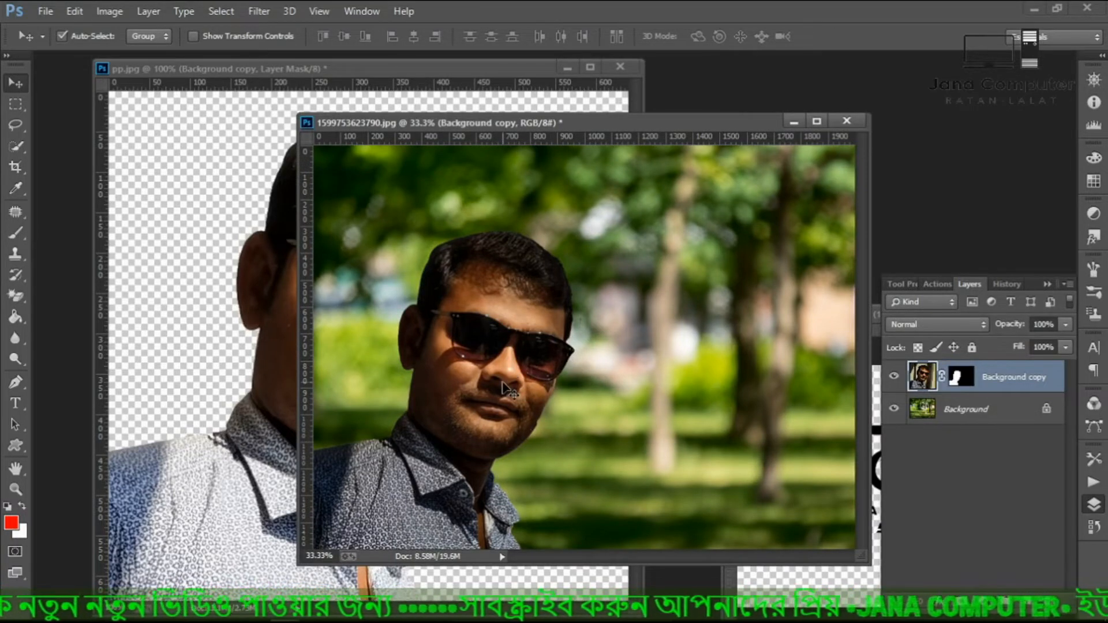
Open Flower PNG for Photographar By JC (26).png from the Flowers Photo Overlays folder
key("ctrl+o")
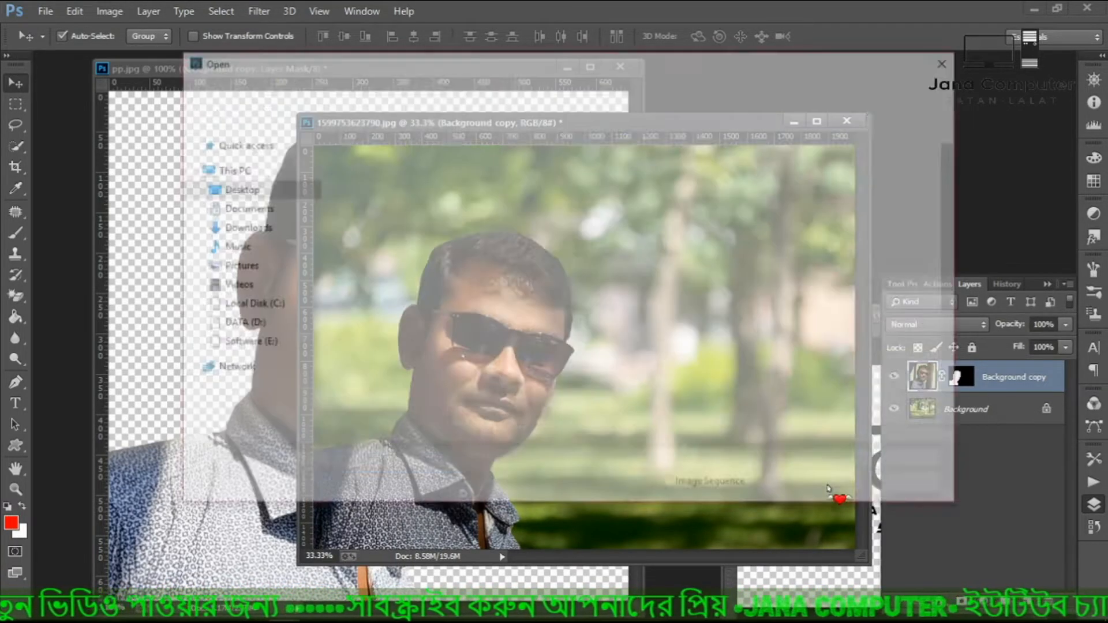
left_click(739, 259)
scroll(741, 260, "down", 4)
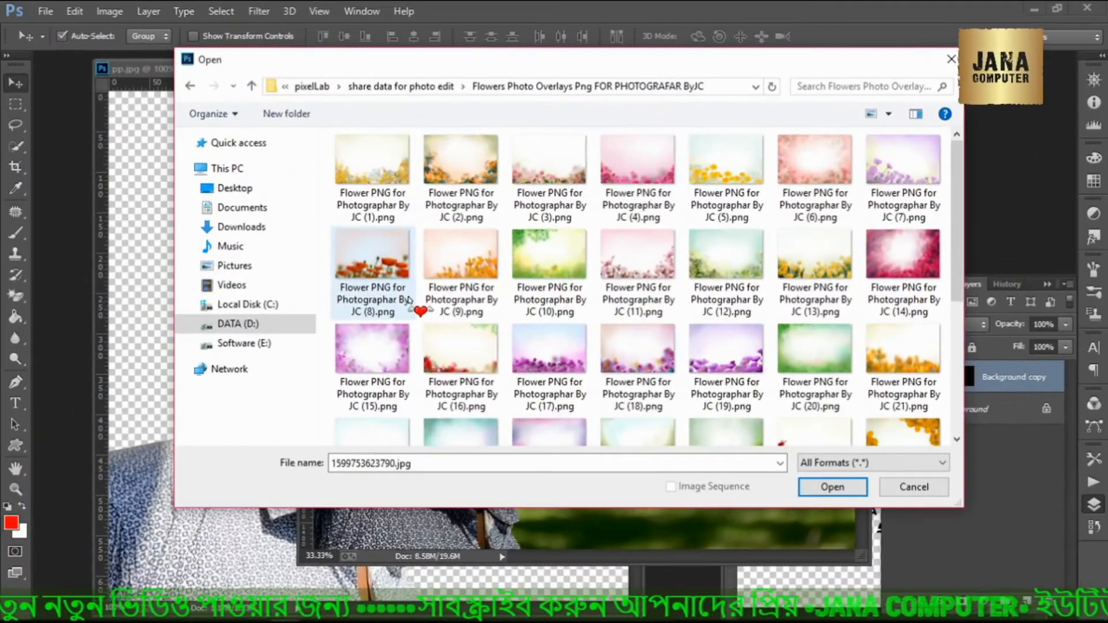
left_click(794, 369)
scroll(811, 374, "down", 3)
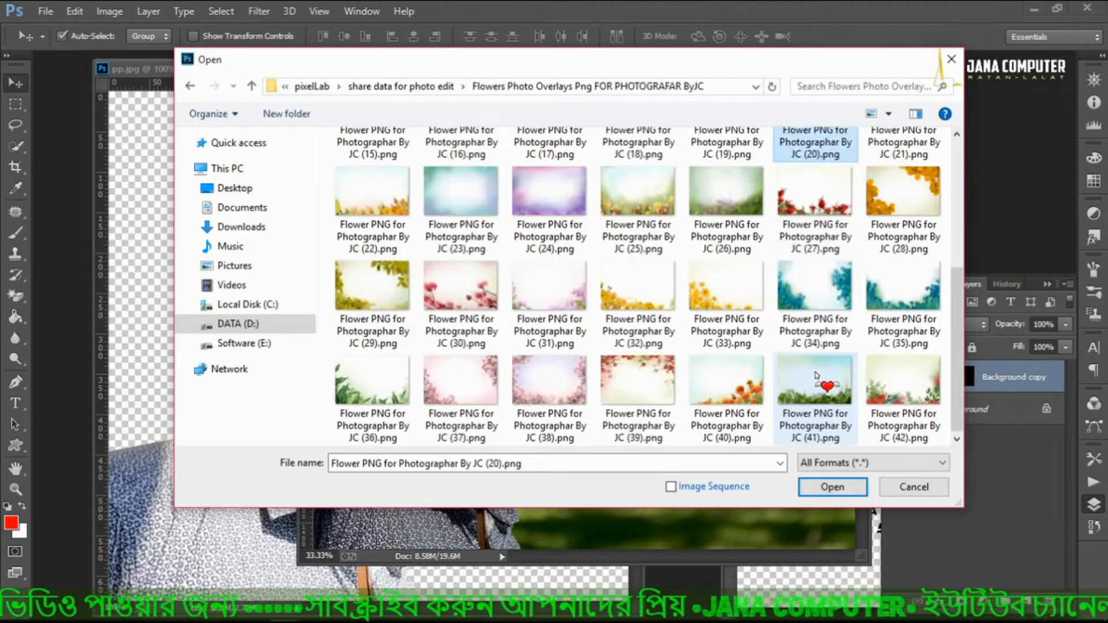
double_click(720, 218)
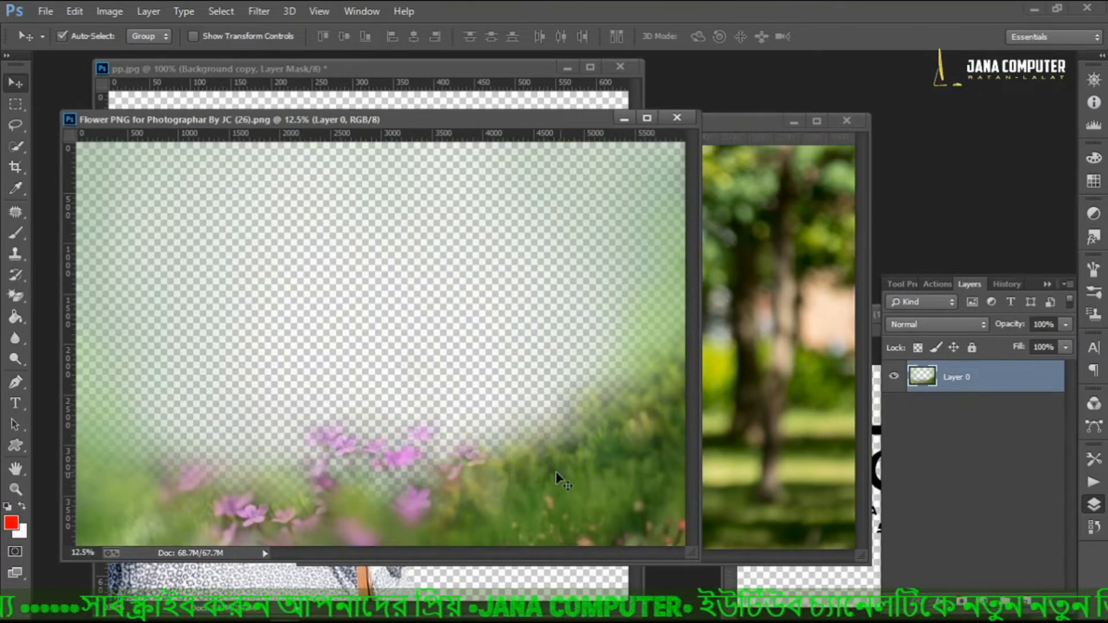
Copy the flower overlay into the park image, scaled down to roughly cover the canvas, and hide its layer
left_click_drag(557, 479, 773, 484)
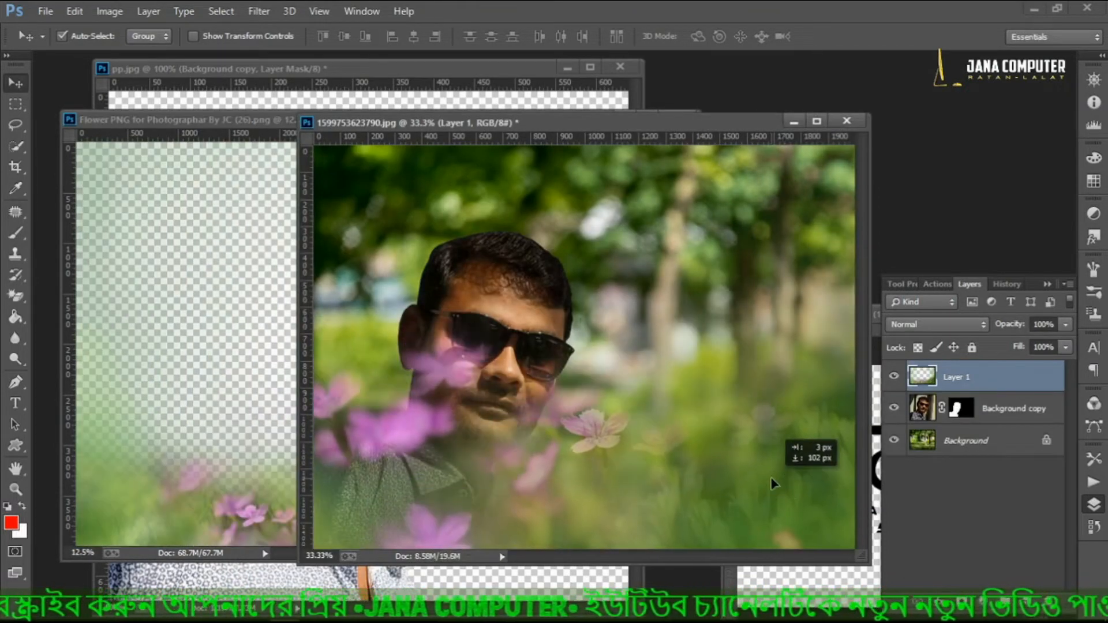
left_click(816, 121)
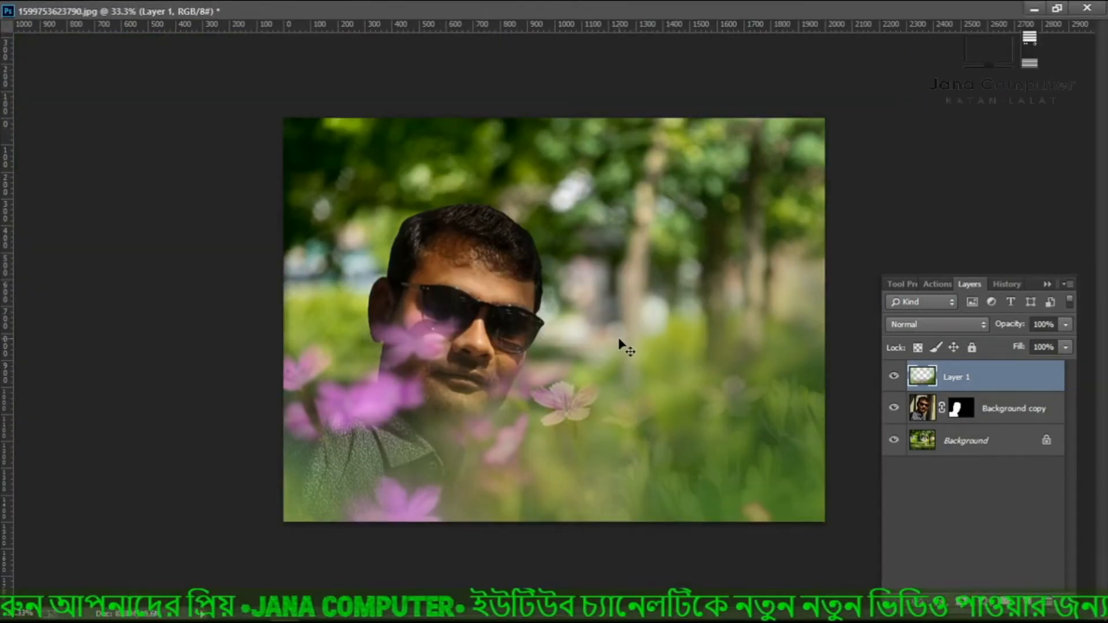
left_click_drag(879, 153, 133, 366)
left_click_drag(838, 54, 695, 266)
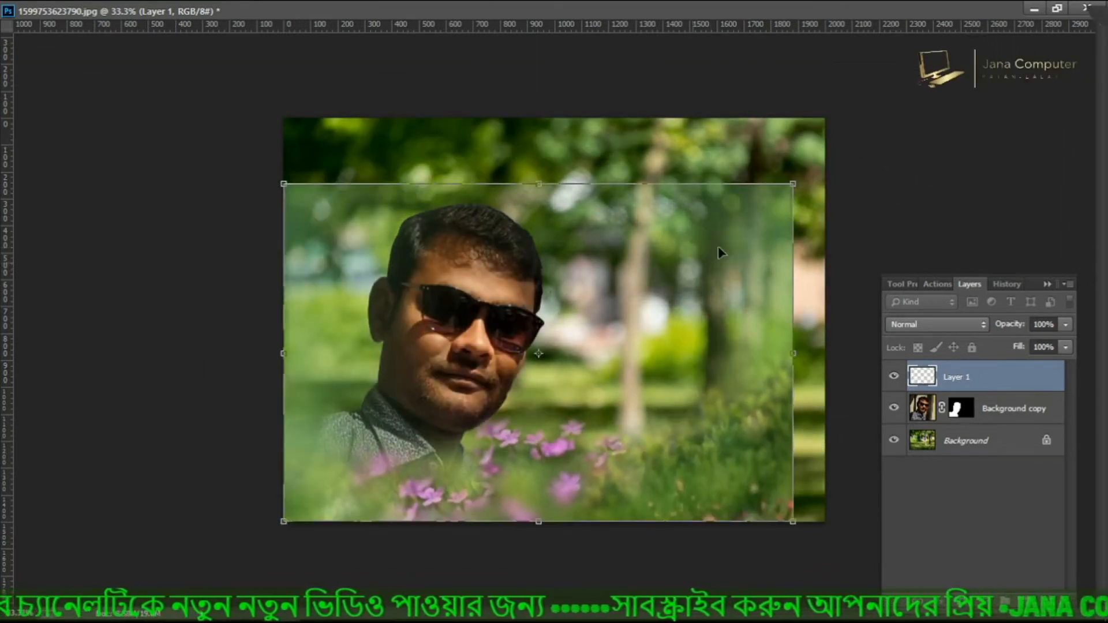
left_click_drag(790, 190, 862, 118)
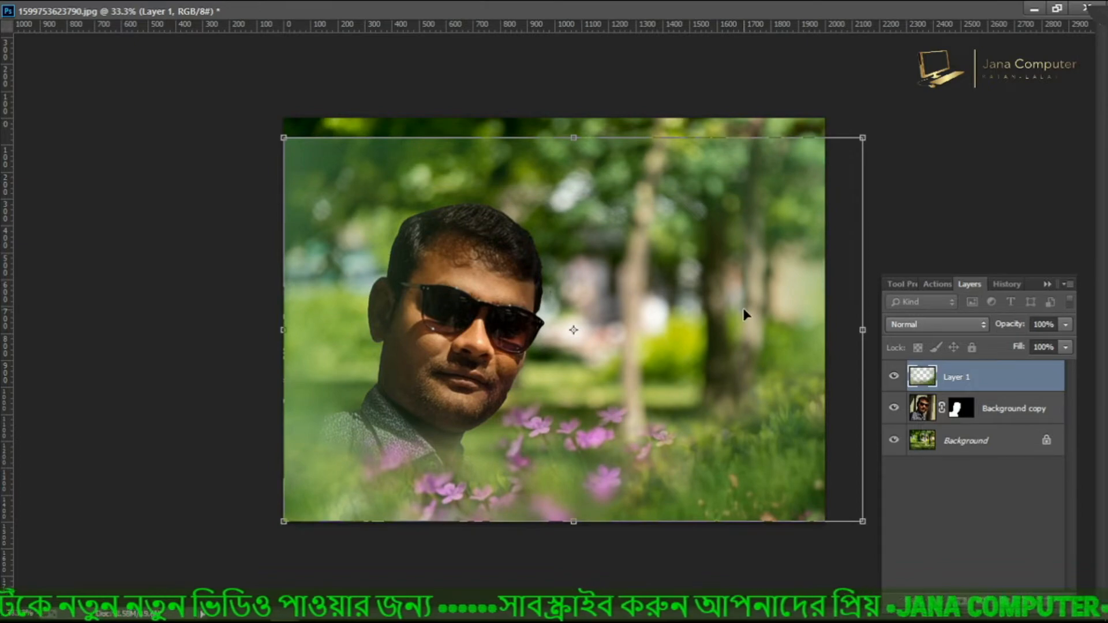
left_click_drag(742, 304, 743, 298)
left_click_drag(862, 502, 880, 534)
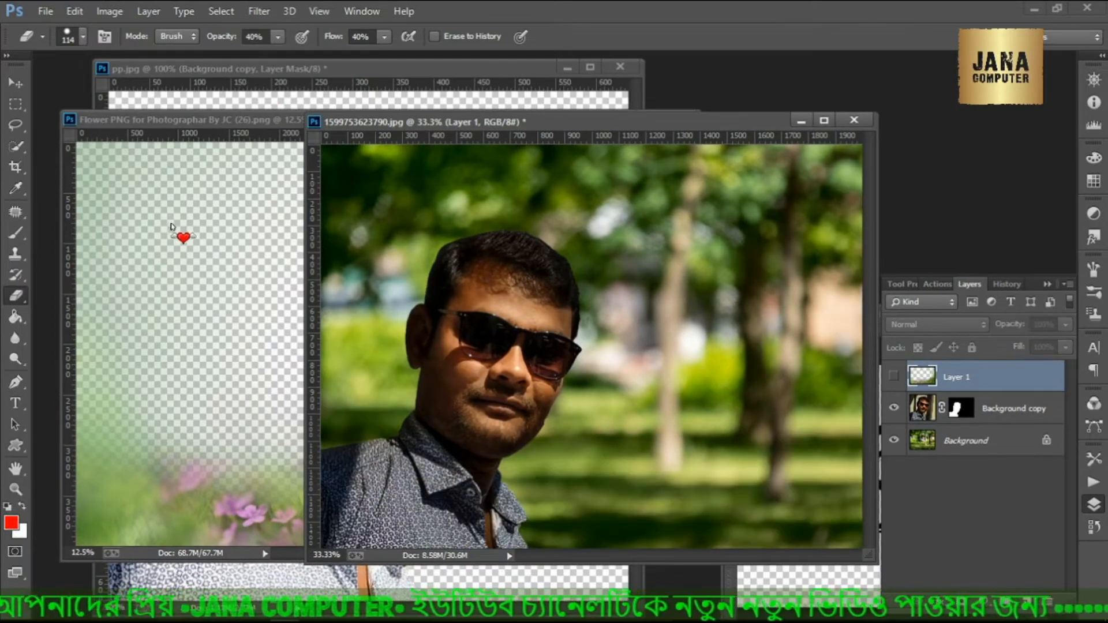
Open branches-40.png from the Green Branches +LEAFS folder
left_click(179, 231)
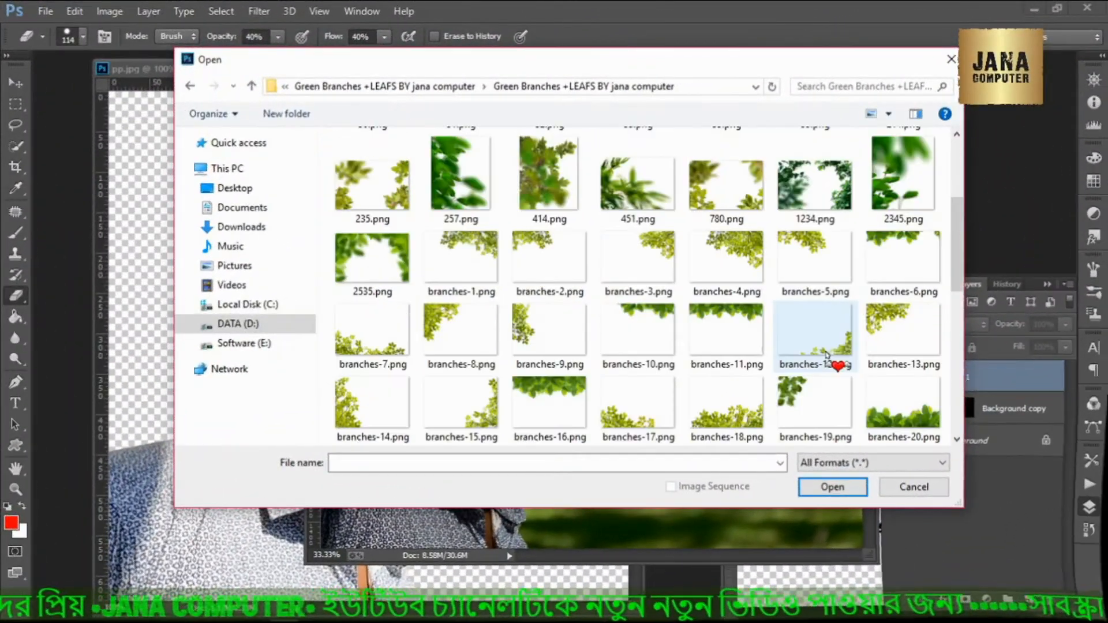
scroll(831, 366, "down", 5)
double_click(813, 276)
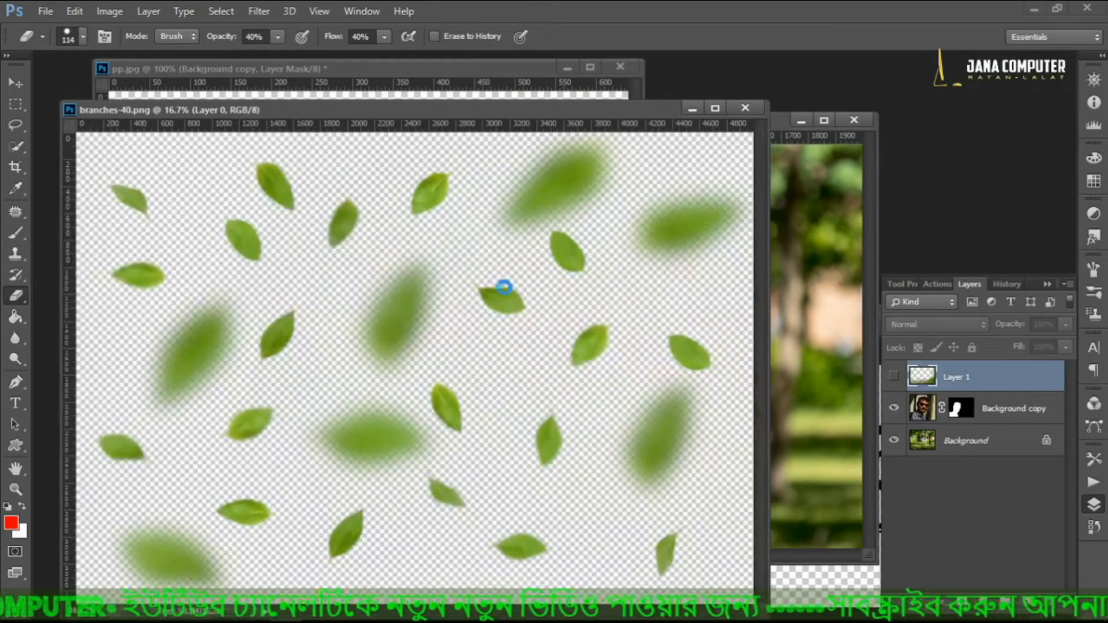
Copy the scattered leaves layer into the park image and move it alone, undoing the shift made with the portrait layer also selected
left_click(15, 83)
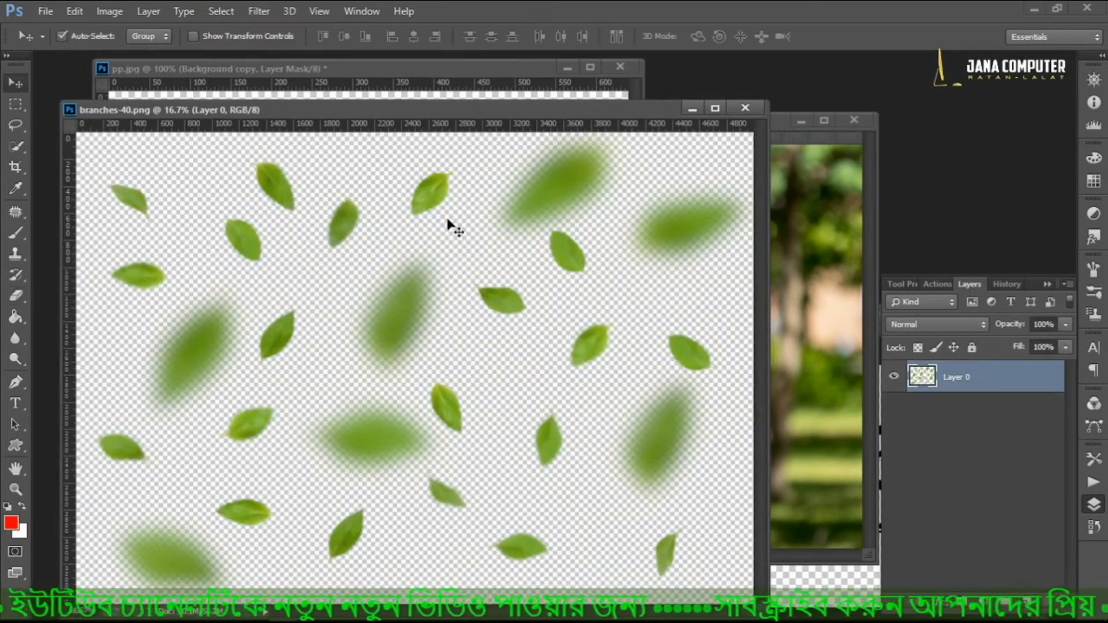
left_click_drag(562, 199, 513, 214)
left_click(502, 267, "shift")
left_click_drag(502, 267, 562, 445)
key("ctrl+z")
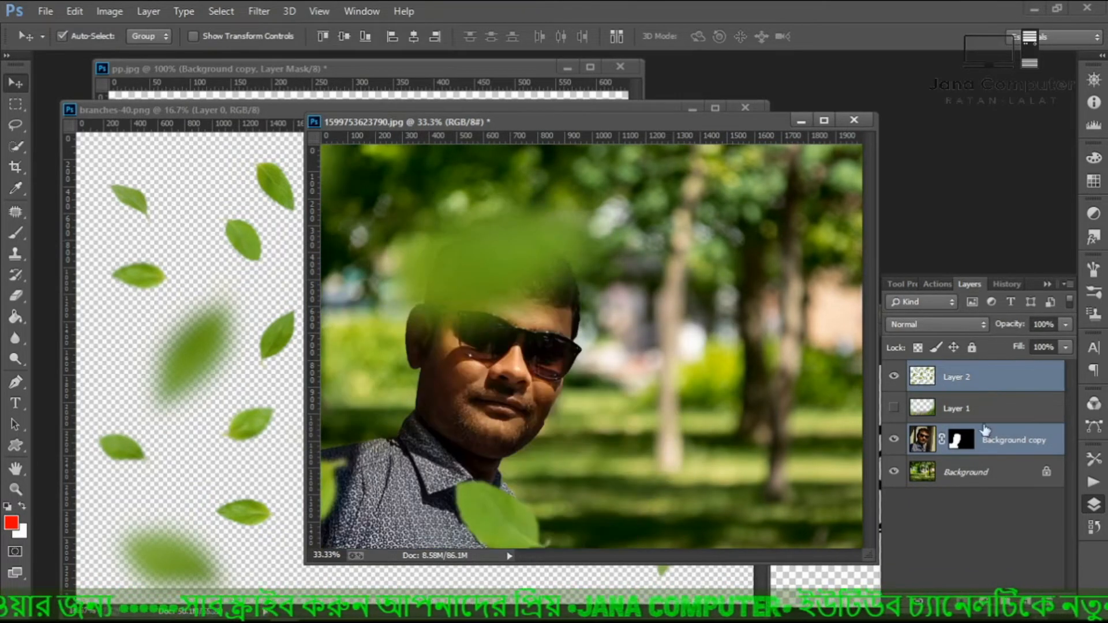
left_click(974, 384)
left_click_drag(503, 296, 568, 241)
Scale down and reposition the leaves layer so its leaves scatter around the man across the park image, and apply the transform
key("ctrl+t")
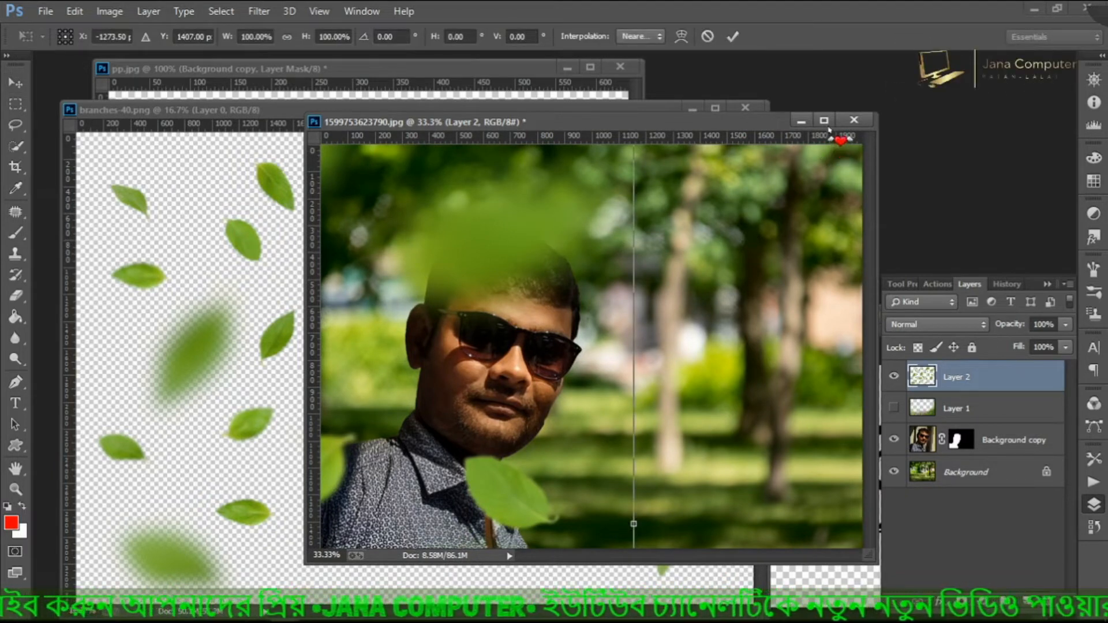
key("f")
left_click_drag(538, 348, 592, 230)
left_click_drag(611, 345, 683, 227)
left_click_drag(602, 411, 674, 319)
left_click_drag(615, 356, 618, 263)
left_click_drag(730, 448, 728, 459)
left_click_drag(794, 555, 774, 438)
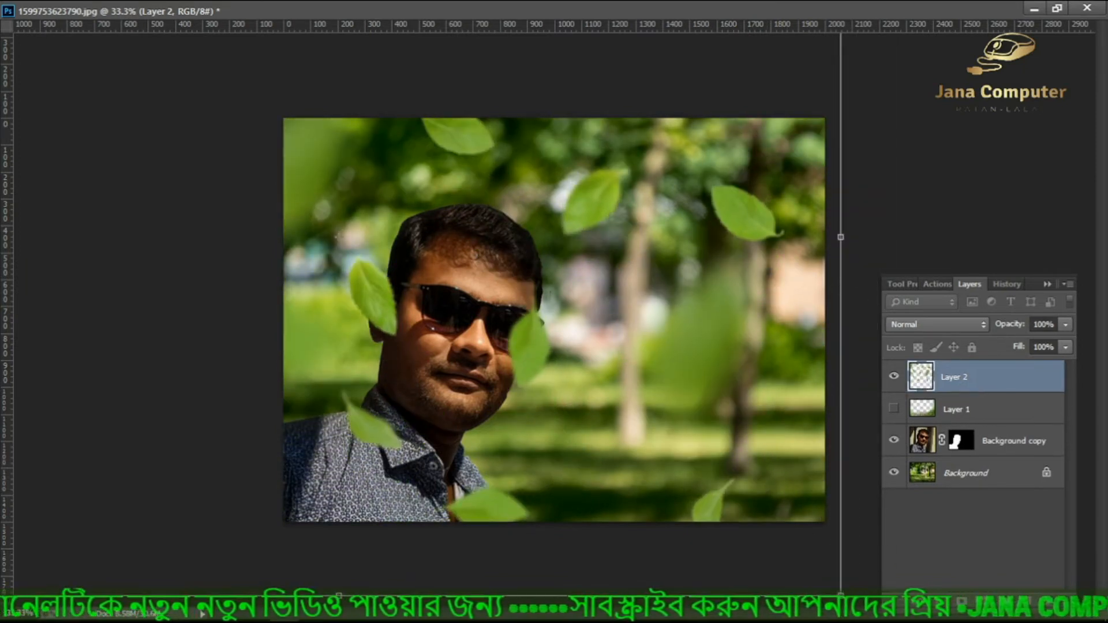
left_click_drag(691, 458, 746, 500)
key("Return")
Copy the JCEO logo from its own document into the park image as the uppermost layer
left_click(1057, 8)
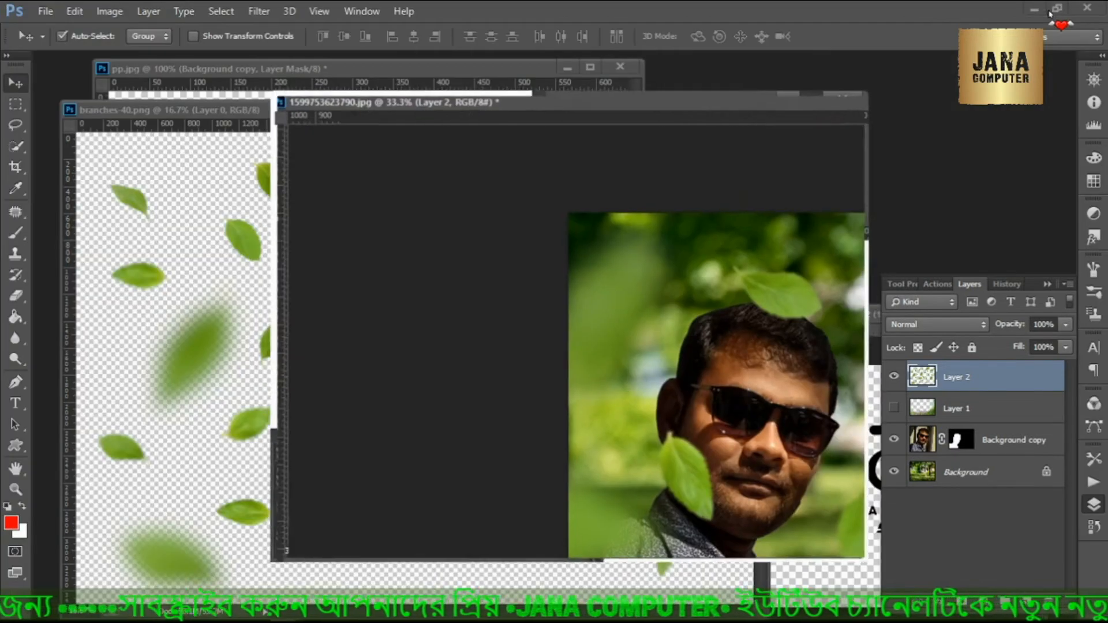
left_click(795, 590)
left_click_drag(859, 473, 594, 400)
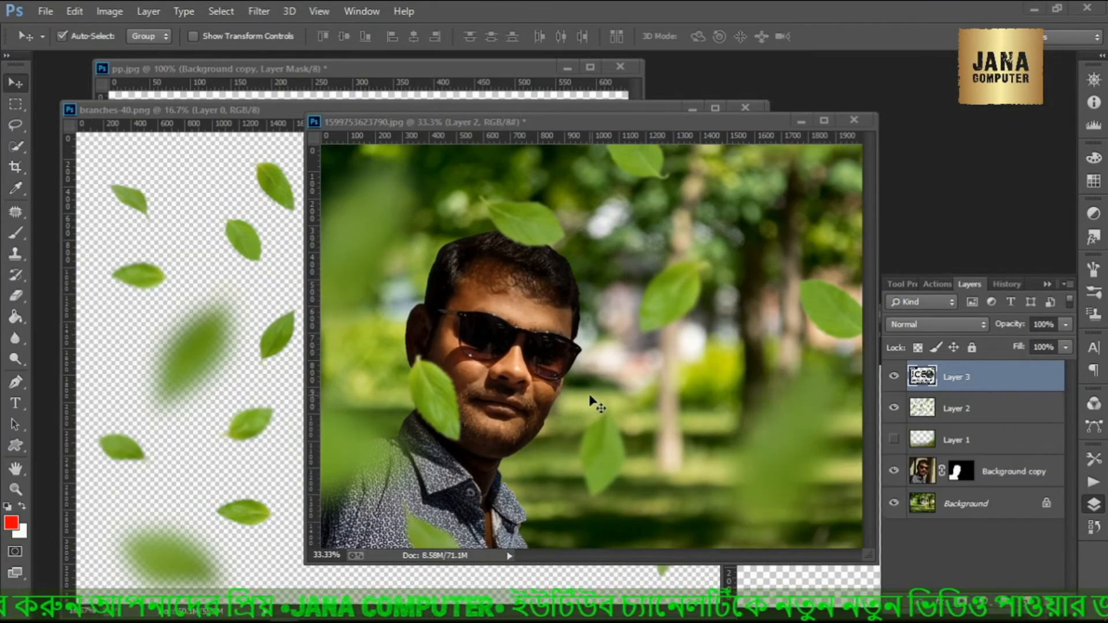
Scale the JCEO logo to about 22%, place it in the image's lower right area and set its opacity to 53%
key("ctrl+t")
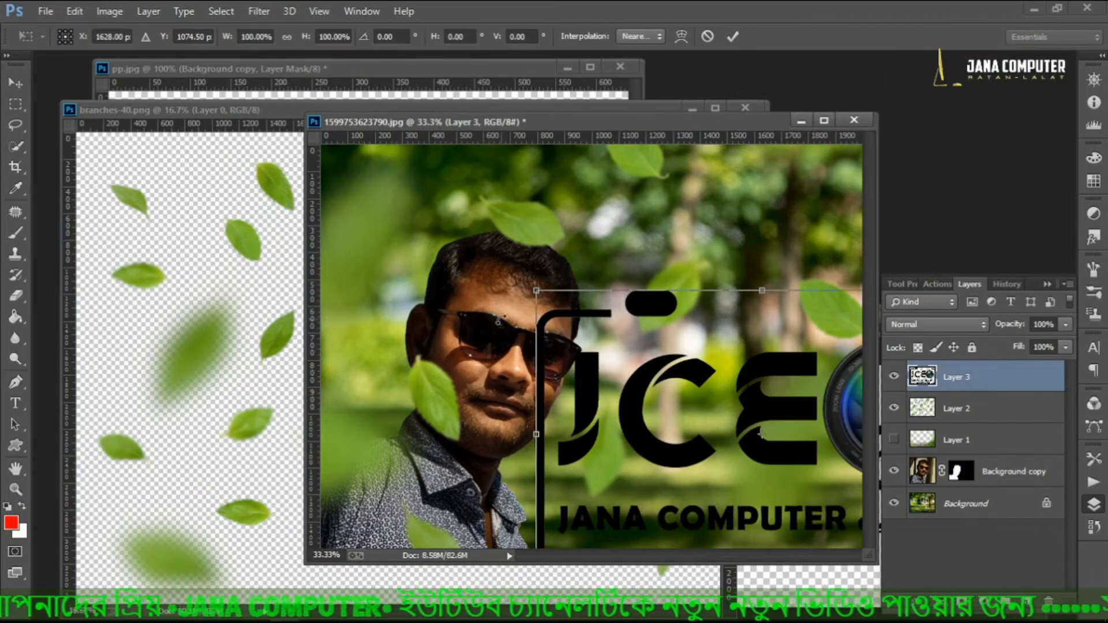
left_click_drag(534, 293, 661, 430)
left_click_drag(758, 452, 815, 440)
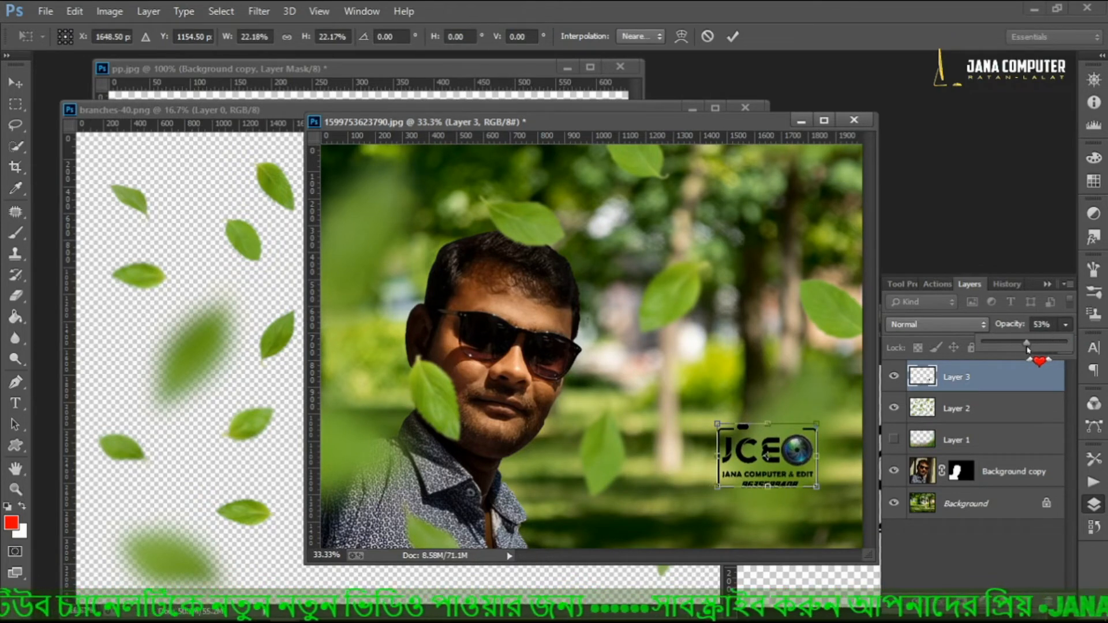
key("Return")
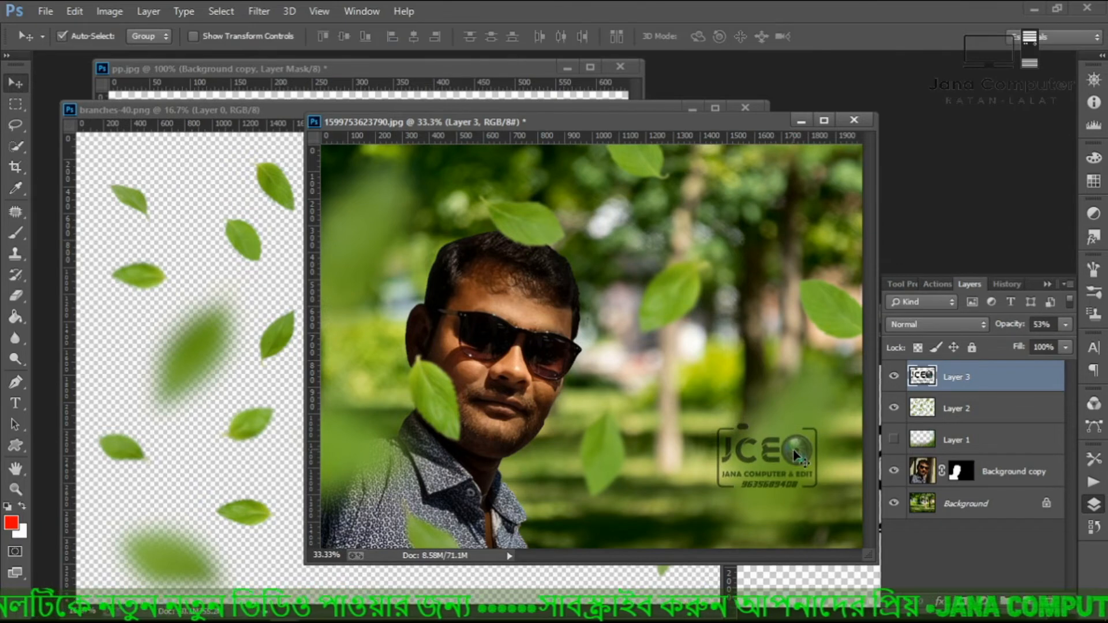
Review the park composite in a maximised document window at 50% zoom
left_click(823, 122)
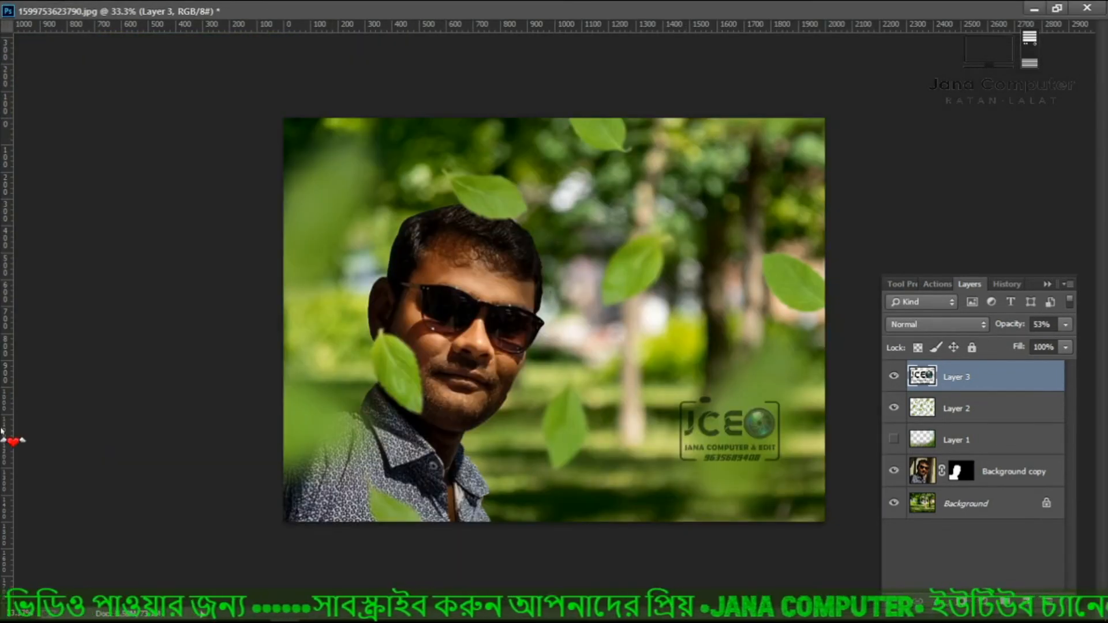
left_click(1057, 9)
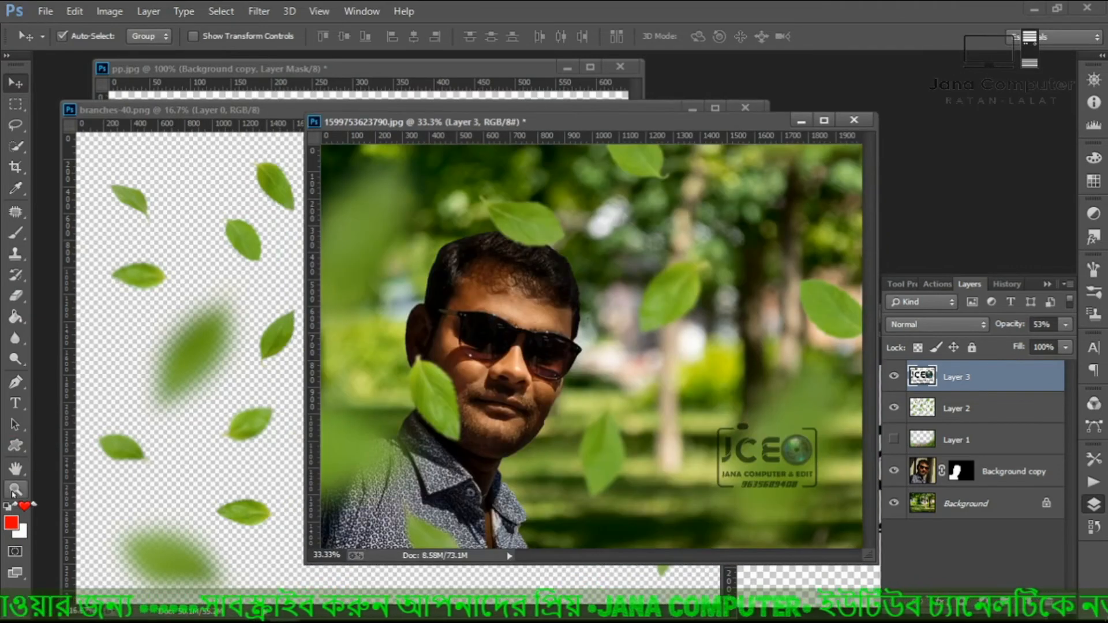
left_click(15, 490)
left_click(648, 365)
left_click(823, 121)
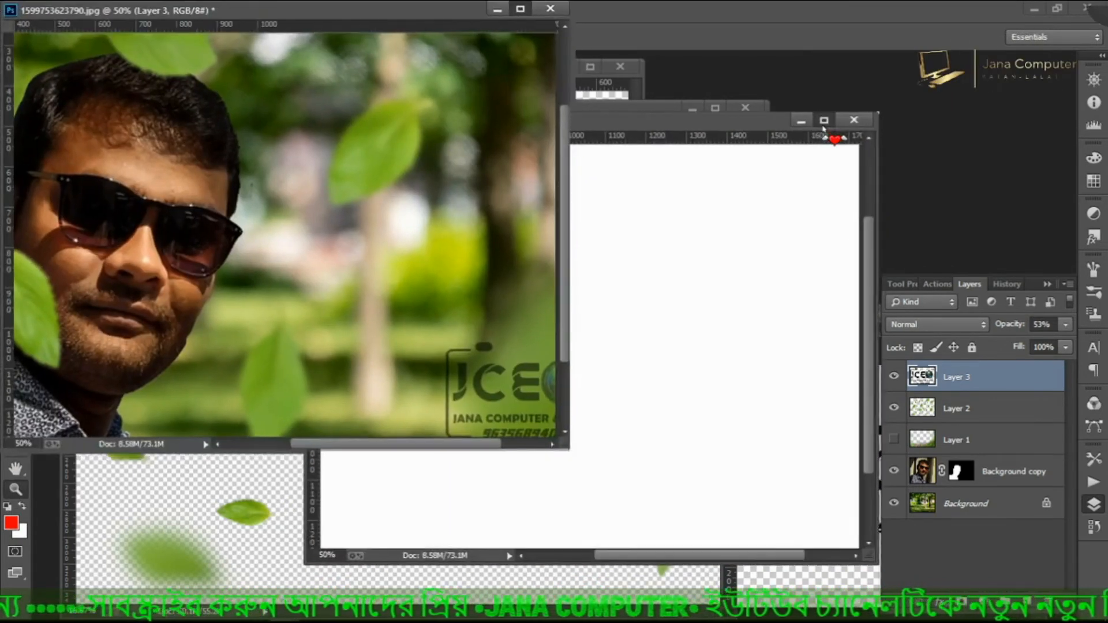
left_click(1053, 286)
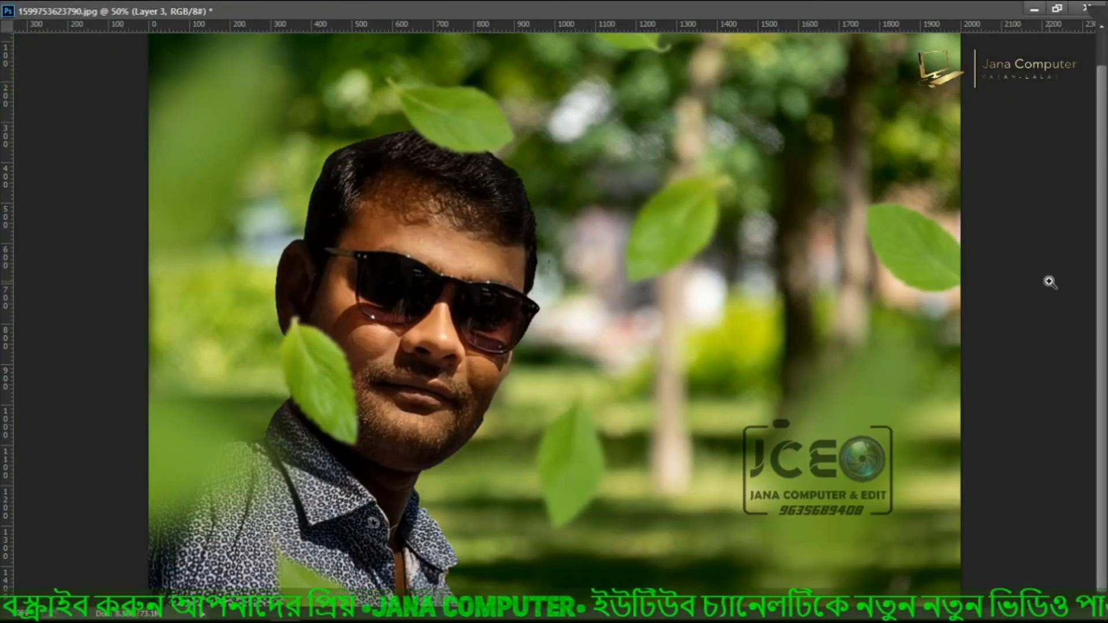